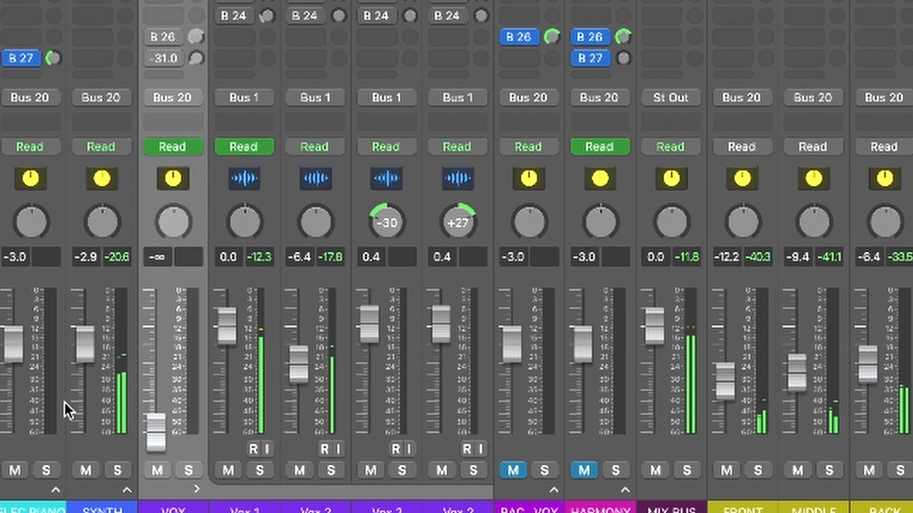
# Raise the VOX bus fader to about -5.8 dB and insert a Channel EQ on that channel
pyautogui.moveTo(150, 447); pyautogui.dragTo(157, 369)
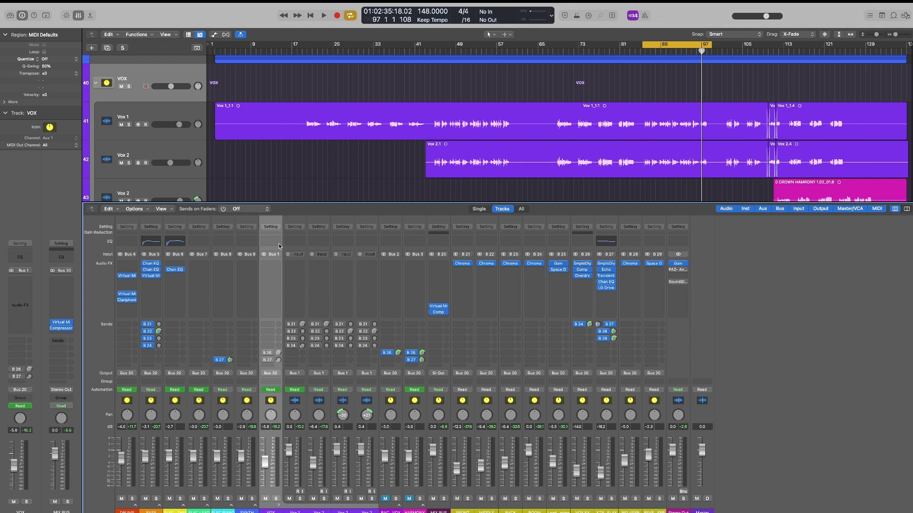
pyautogui.click(270, 263)
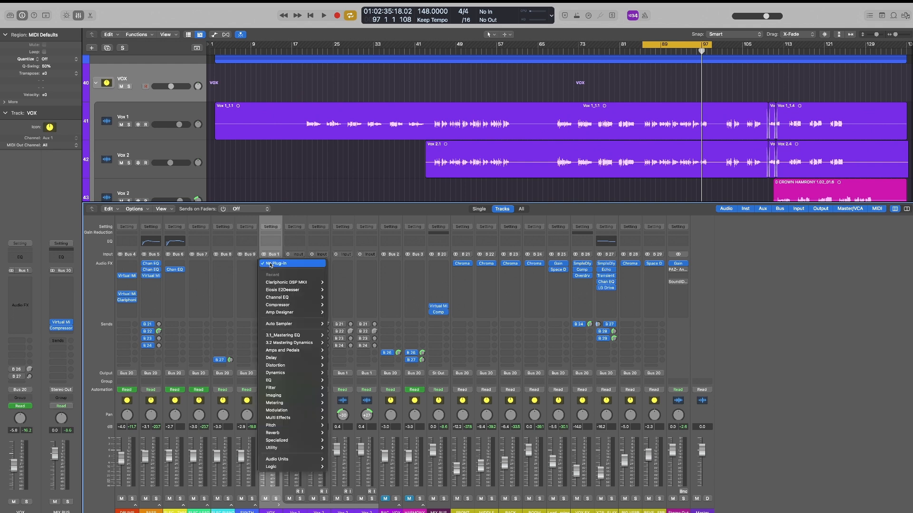
pyautogui.click(271, 225)
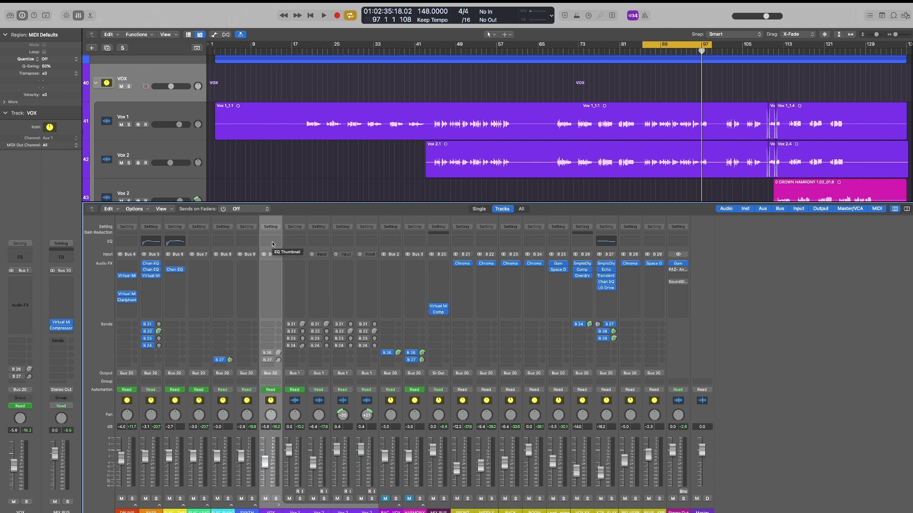
pyautogui.click(272, 242)
pyautogui.moveTo(573, 112); pyautogui.dragTo(513, 245)
pyautogui.click(518, 324)
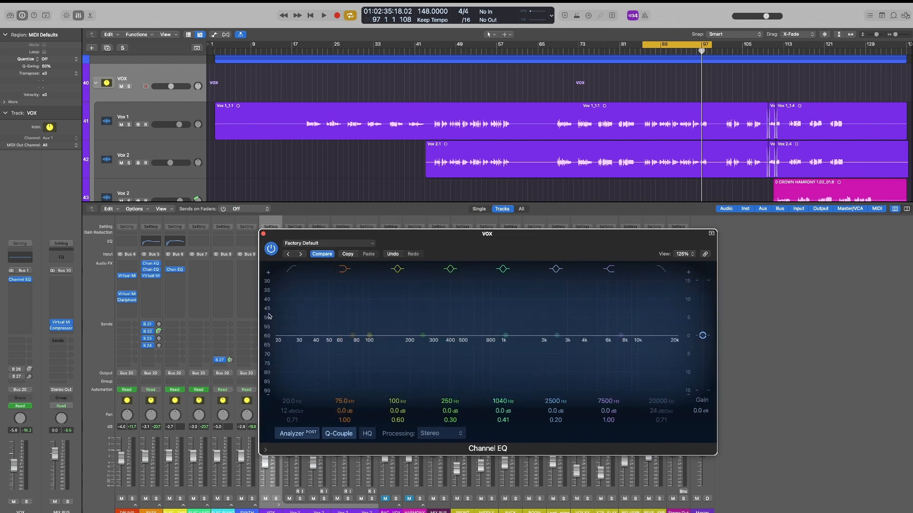
# Position the Channel EQ window over the upper part of the mixer and play the song to examine the vocal's frequency spectrum
pyautogui.moveTo(506, 241); pyautogui.dragTo(487, 214)
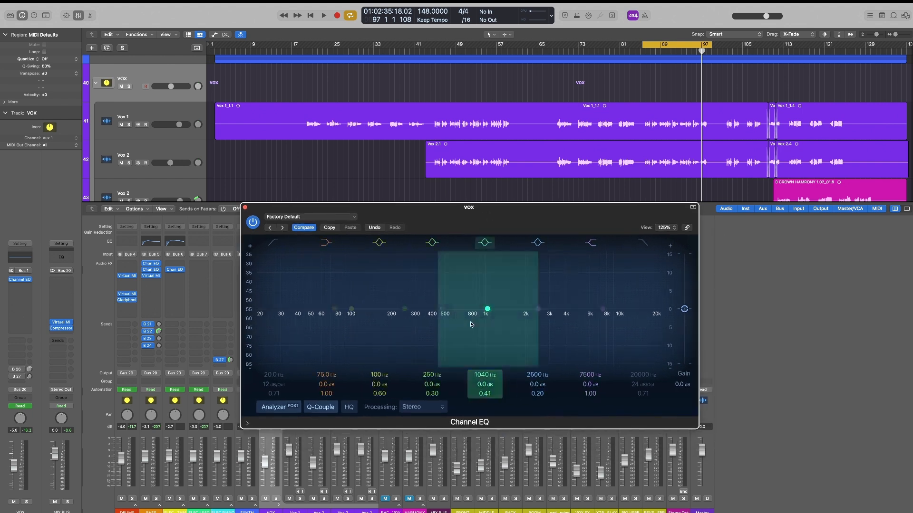
pyautogui.moveTo(498, 228); pyautogui.dragTo(477, 263)
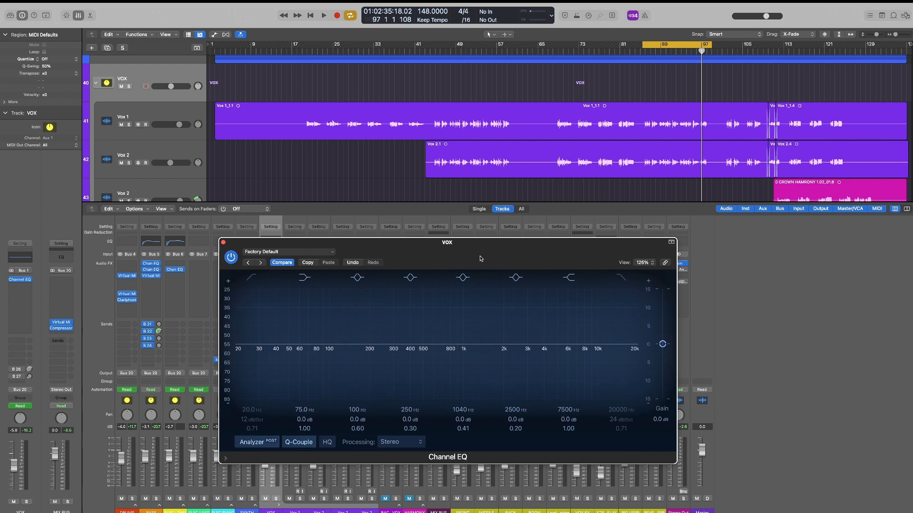
pyautogui.moveTo(480, 258); pyautogui.dragTo(471, 250)
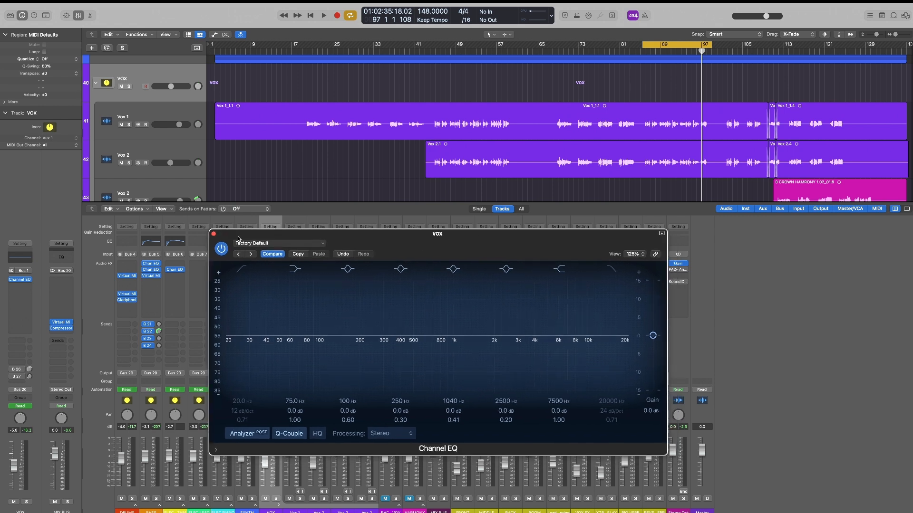
pyautogui.moveTo(238, 239); pyautogui.dragTo(266, 214)
pyautogui.moveTo(611, 216); pyautogui.dragTo(638, 199)
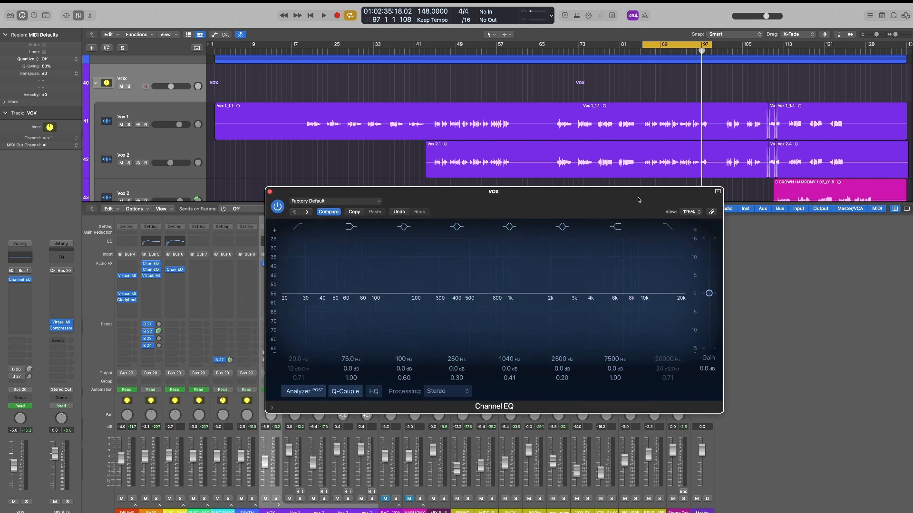
pyautogui.press('space')
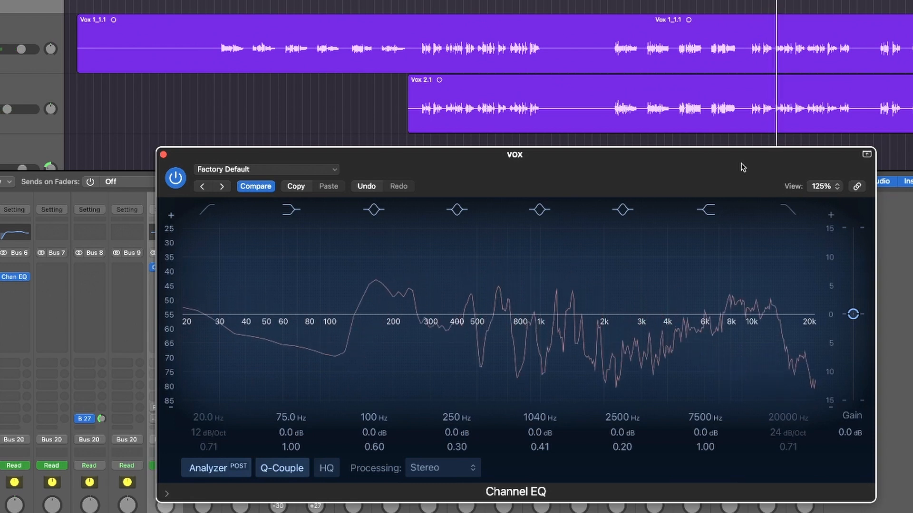
pyautogui.moveTo(705, 173); pyautogui.dragTo(681, 174)
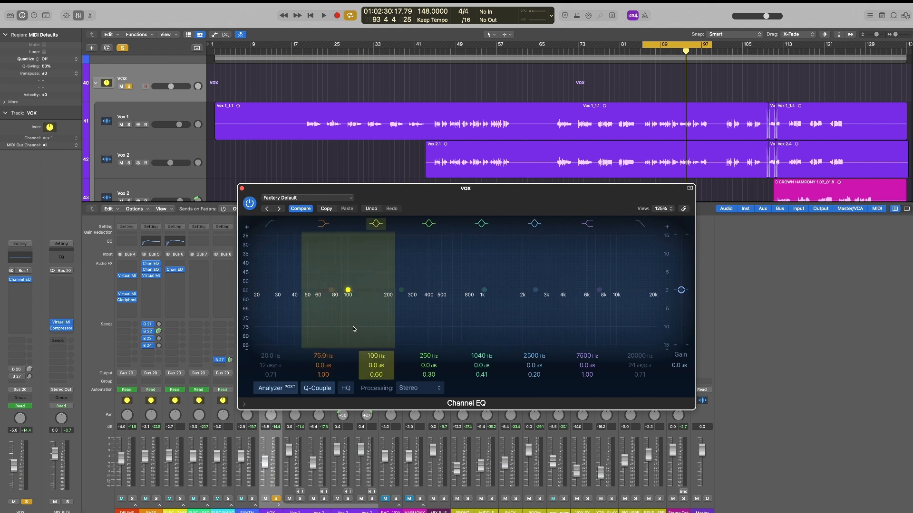
# Shift the 1040 Hz bell band to 1380 Hz and switch off all four bell bands and the high shelf
pyautogui.moveTo(484, 291); pyautogui.dragTo(503, 290)
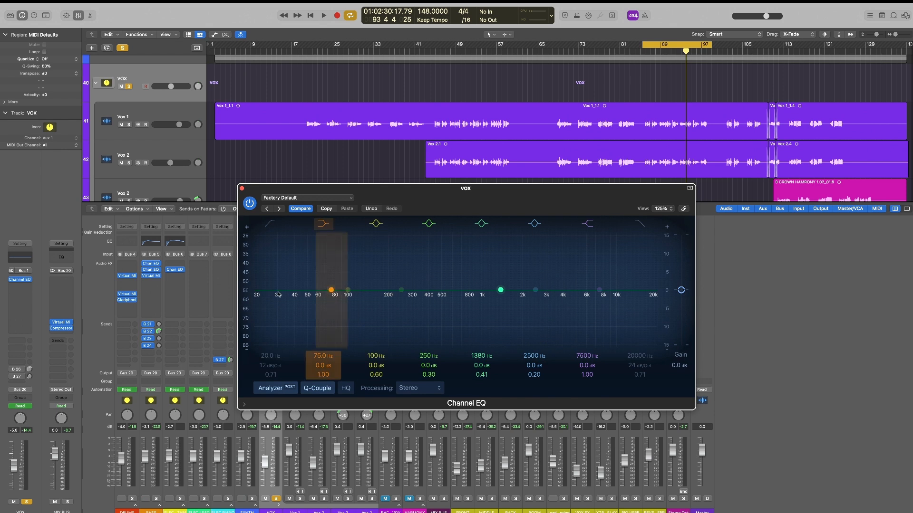
pyautogui.click(375, 224)
pyautogui.click(428, 224)
pyautogui.click(481, 224)
pyautogui.click(534, 223)
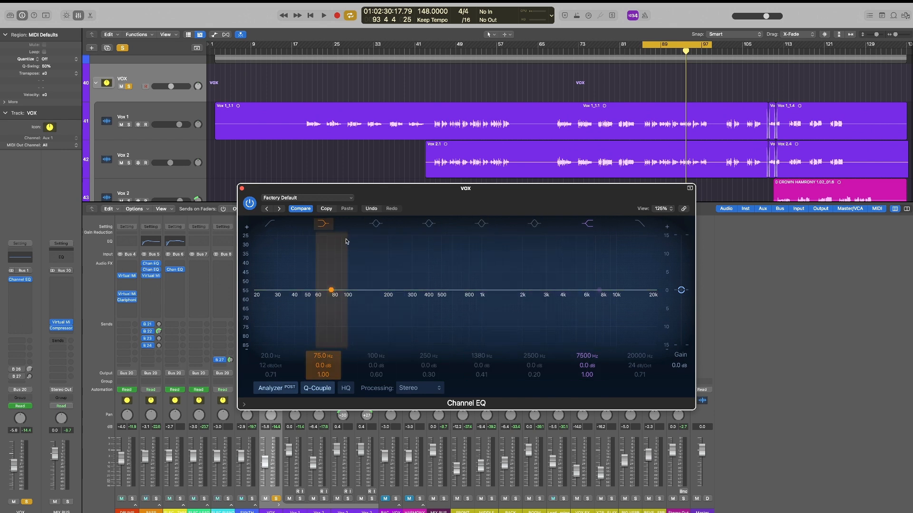
pyautogui.click(590, 226)
# Audition the vocal's low end by lowering the high-cut filter to about 89 Hz, and return it to 20000 Hz and switch it off
pyautogui.click(640, 223)
pyautogui.moveTo(649, 293)
pyautogui.mouseDown()
pyautogui.moveTo(337, 300)
pyautogui.moveTo(347, 300)
pyautogui.mouseUp()
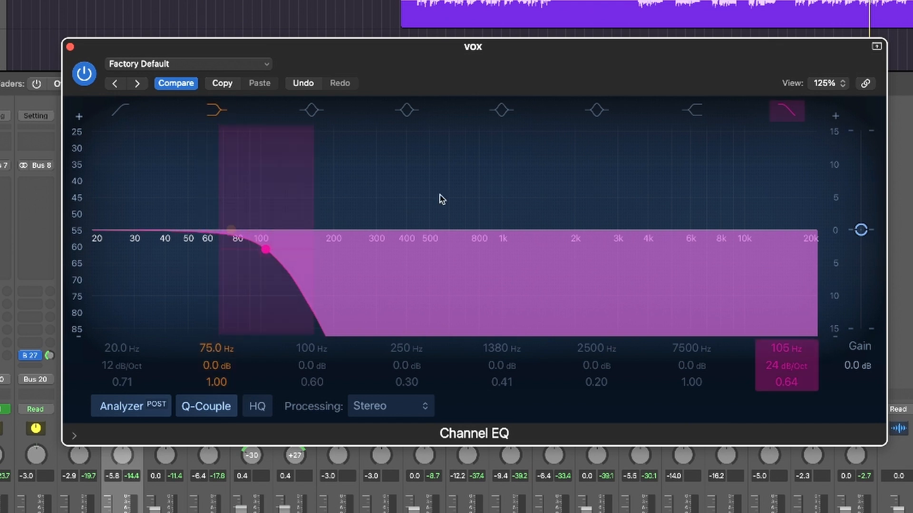
pyautogui.moveTo(547, 75); pyautogui.dragTo(551, 95)
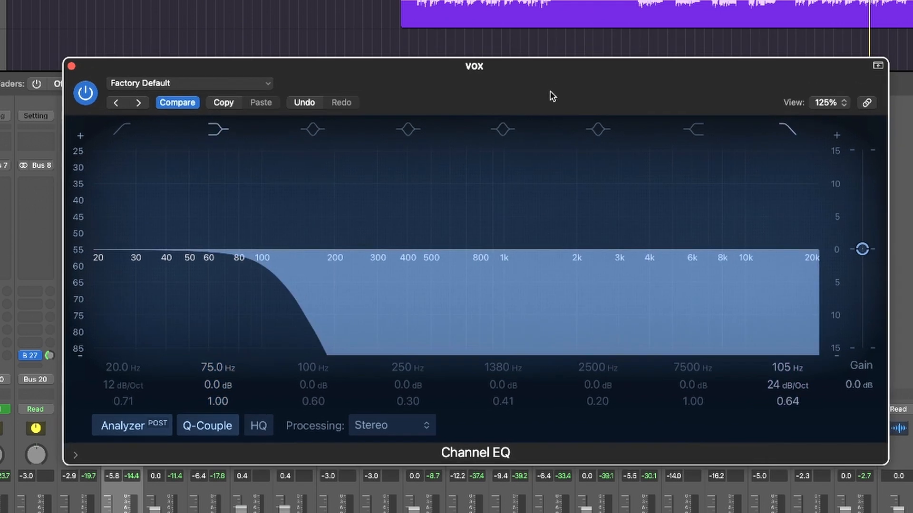
pyautogui.moveTo(265, 271); pyautogui.dragTo(245, 270)
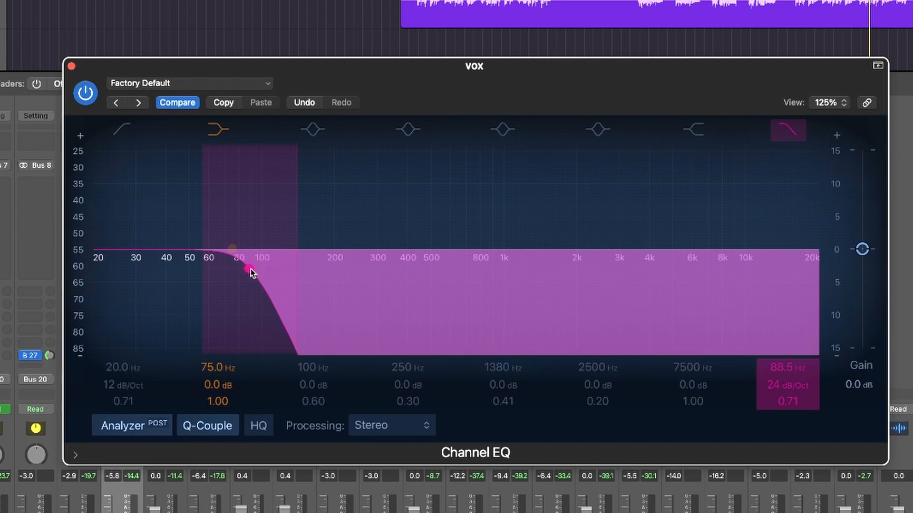
pyautogui.press('space')
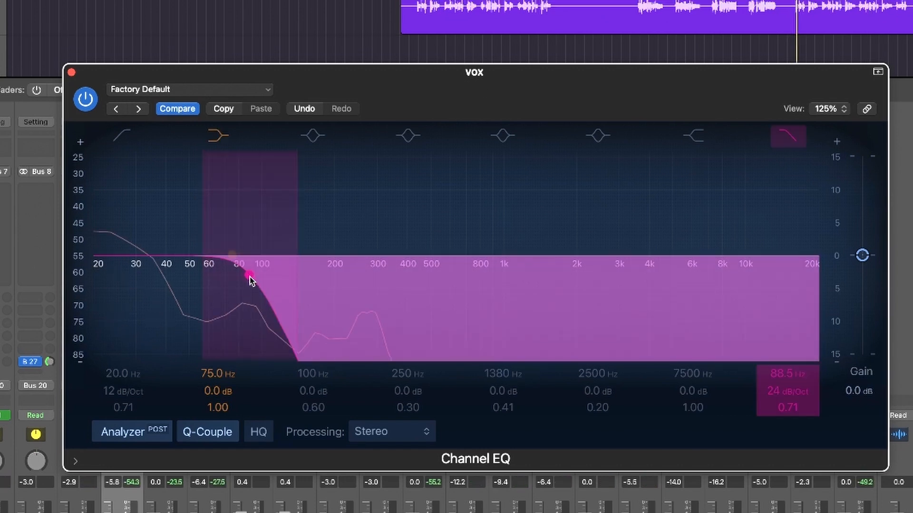
pyautogui.moveTo(249, 278)
pyautogui.mouseDown()
pyautogui.moveTo(278, 279)
pyautogui.moveTo(251, 280)
pyautogui.mouseUp()
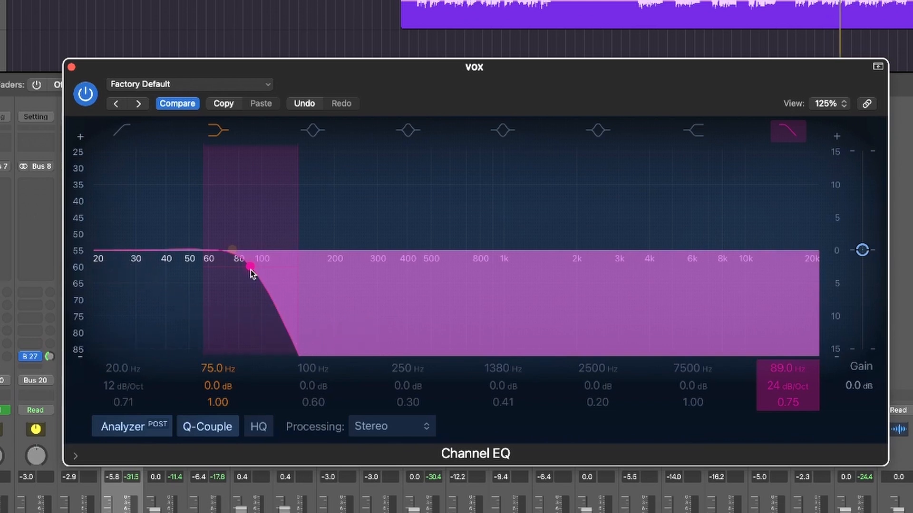
pyautogui.moveTo(237, 262); pyautogui.dragTo(832, 271)
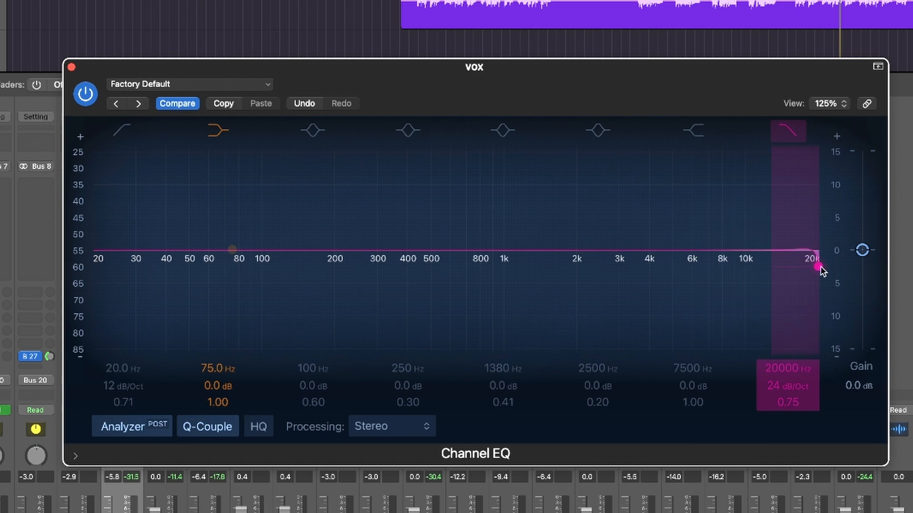
pyautogui.click(786, 135)
# Enable the low-cut filter and set it to 87.5 Hz with a 36 dB/Oct slope and a Q of 0.71
pyautogui.click(121, 131)
pyautogui.moveTo(108, 252); pyautogui.dragTo(206, 266)
pyautogui.scroll(5, 221, 266)
pyautogui.scroll(-8, 219, 264)
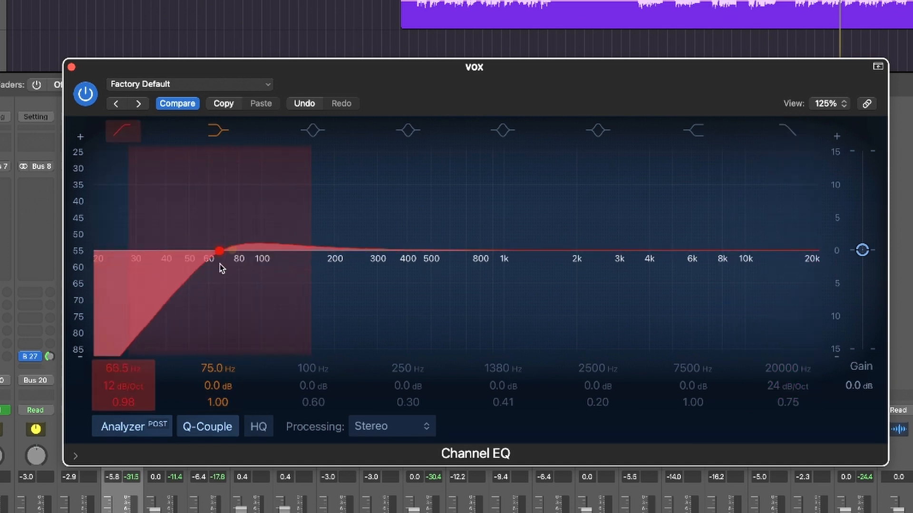
pyautogui.scroll(5, 135, 380)
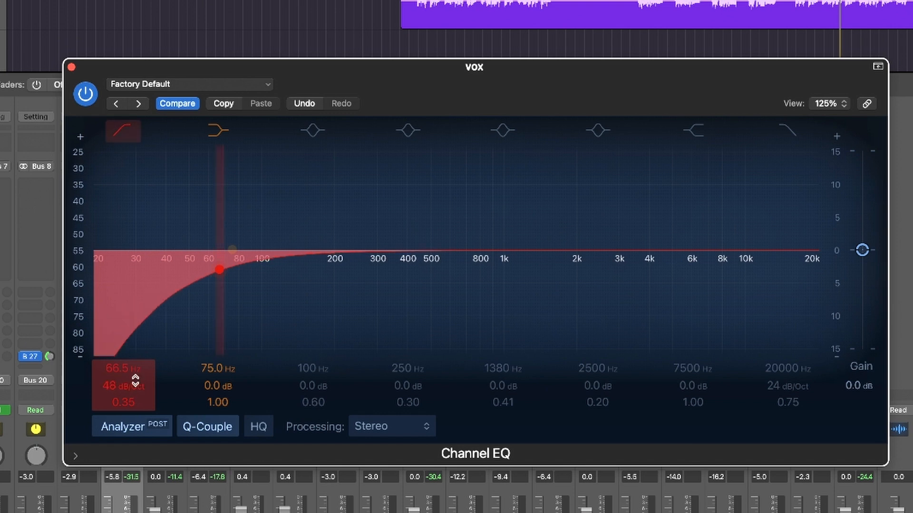
pyautogui.moveTo(222, 264); pyautogui.dragTo(308, 253)
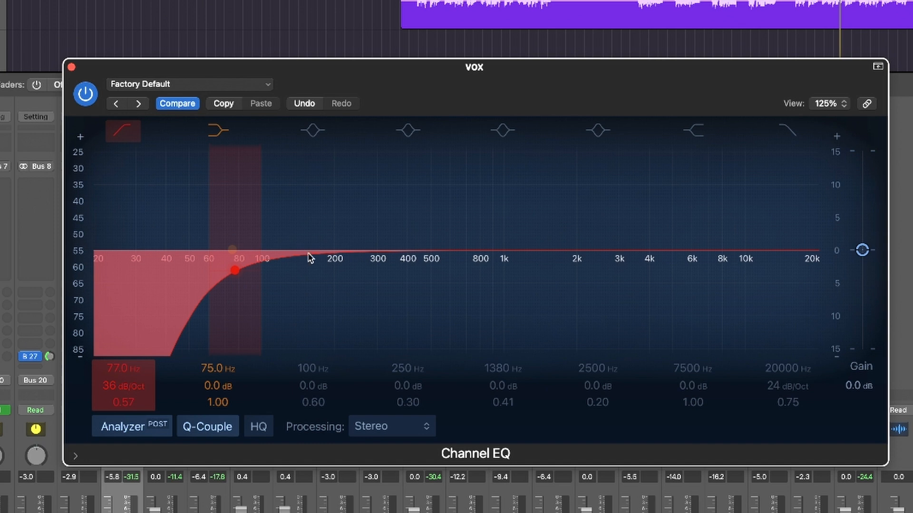
pyautogui.moveTo(240, 266); pyautogui.dragTo(245, 264)
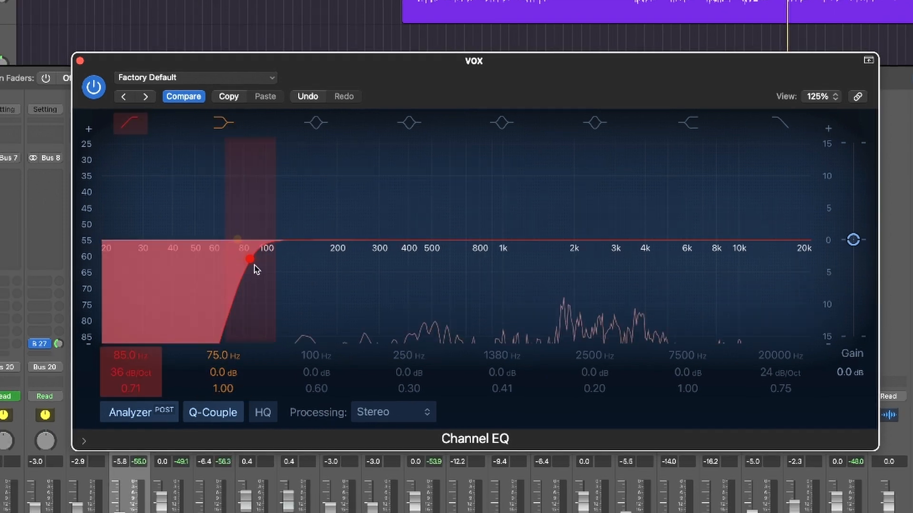
pyautogui.moveTo(249, 259); pyautogui.dragTo(252, 259)
# Compare the vocal with the low-cut filter off and on, and raise its cutoff to 89.5 Hz
pyautogui.click(131, 123)
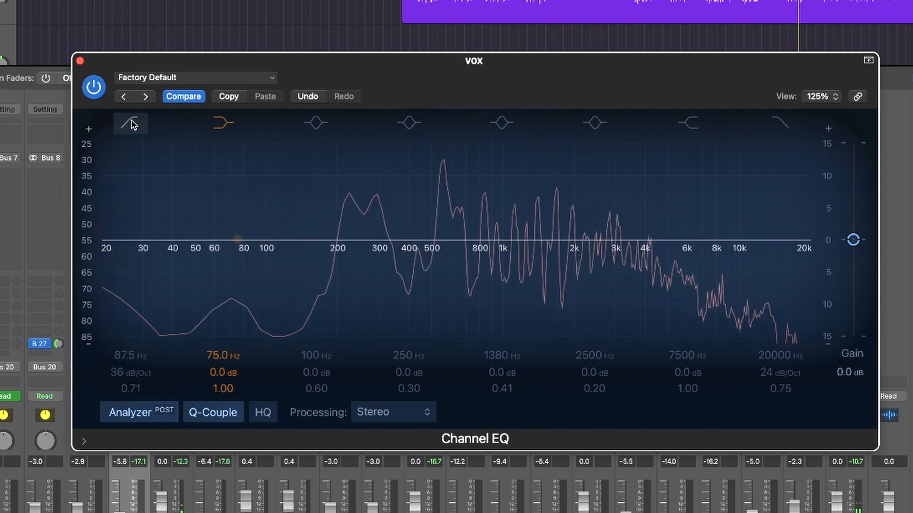
pyautogui.click(131, 124)
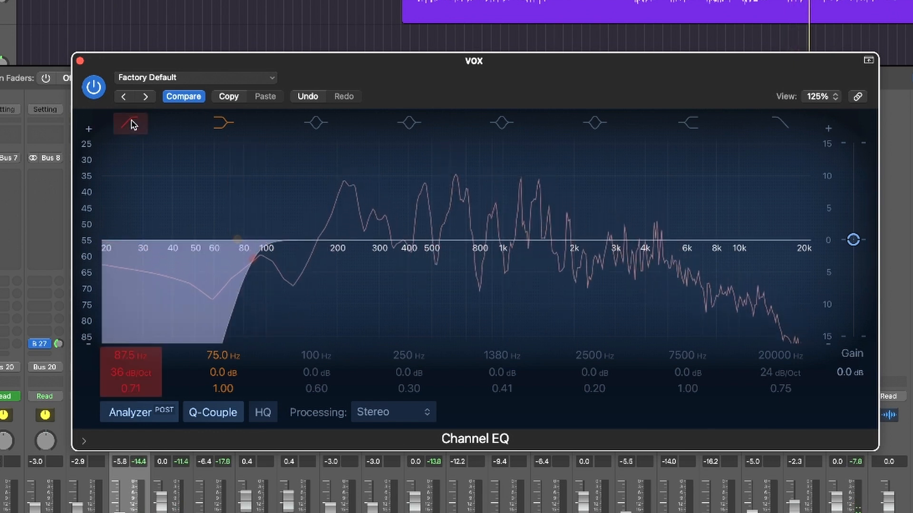
pyautogui.moveTo(253, 260); pyautogui.dragTo(256, 260)
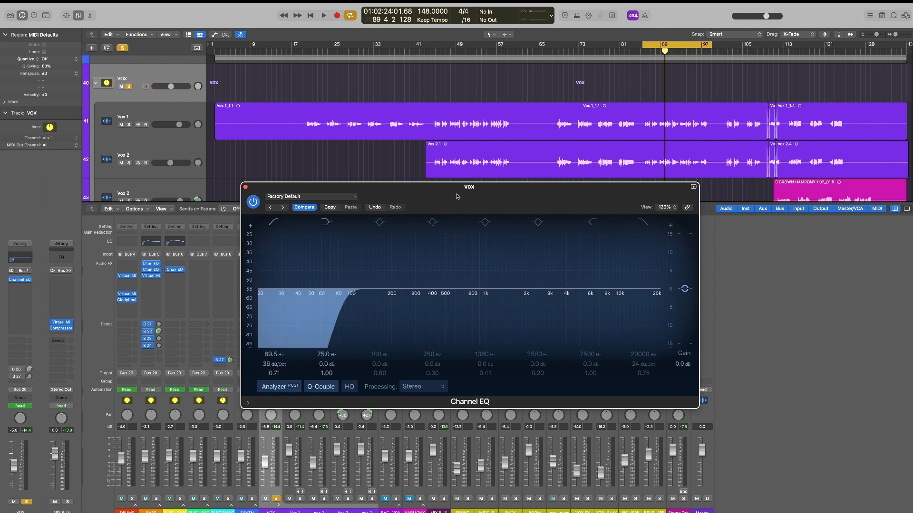
# Use the 250 Hz bell band to cut the vocal's boxiness by 2.5 dB at 650 Hz with a Q of 1.10
pyautogui.moveTo(458, 195); pyautogui.dragTo(443, 193)
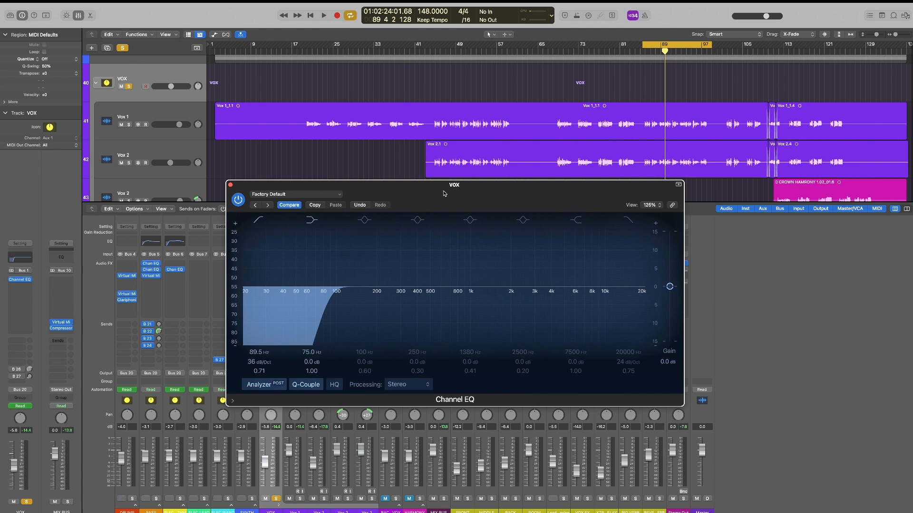
pyautogui.moveTo(443, 193); pyautogui.dragTo(483, 191)
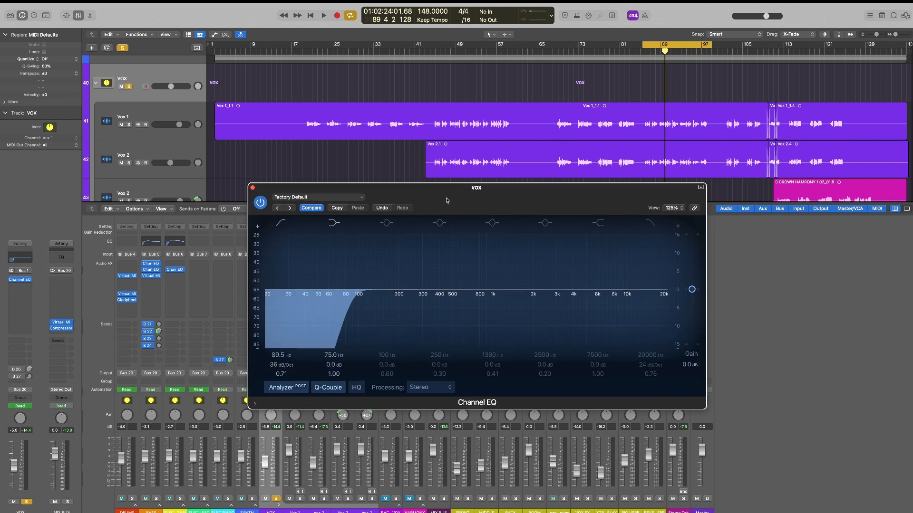
pyautogui.moveTo(447, 202); pyautogui.dragTo(447, 184)
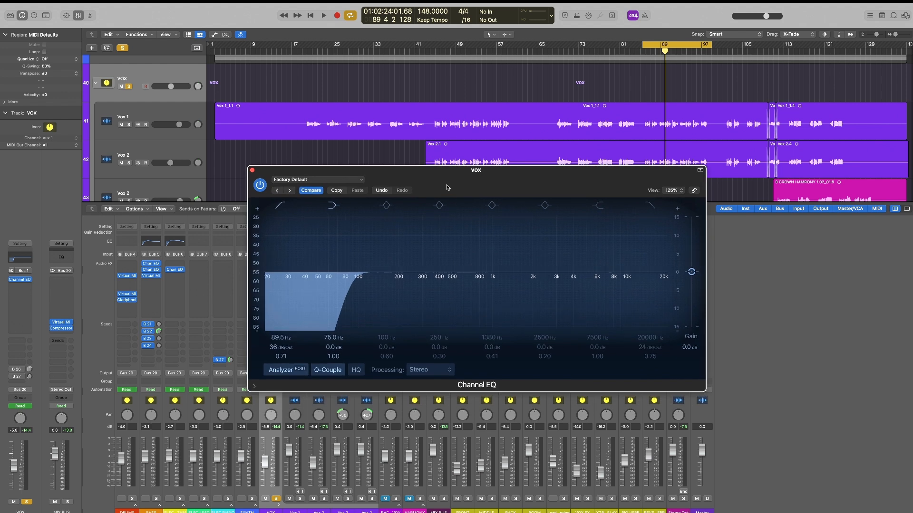
pyautogui.moveTo(420, 275); pyautogui.dragTo(460, 274)
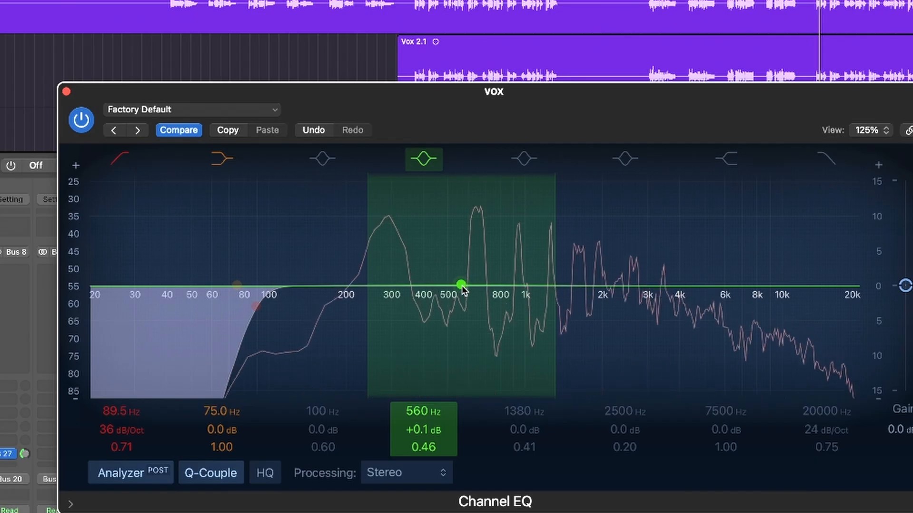
pyautogui.moveTo(460, 273); pyautogui.dragTo(477, 284)
pyautogui.moveTo(476, 302); pyautogui.dragTo(479, 310)
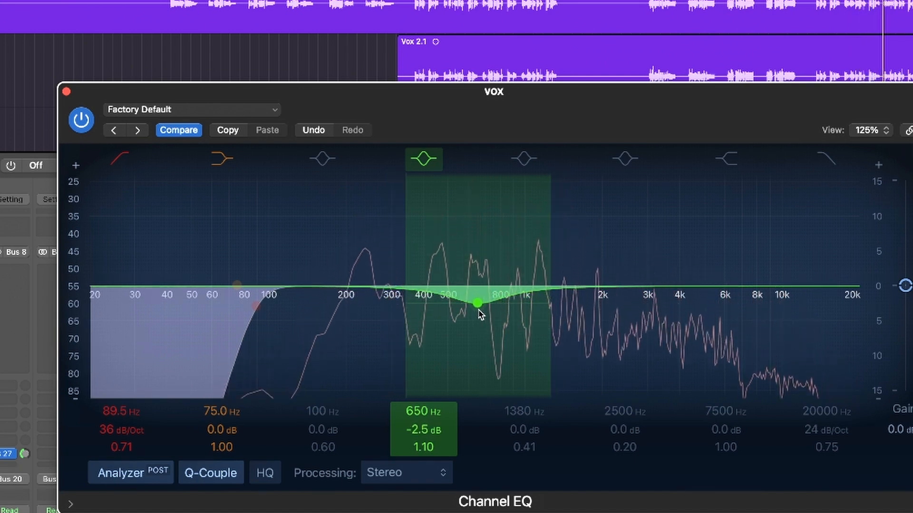
pyautogui.moveTo(595, 103); pyautogui.dragTo(578, 101)
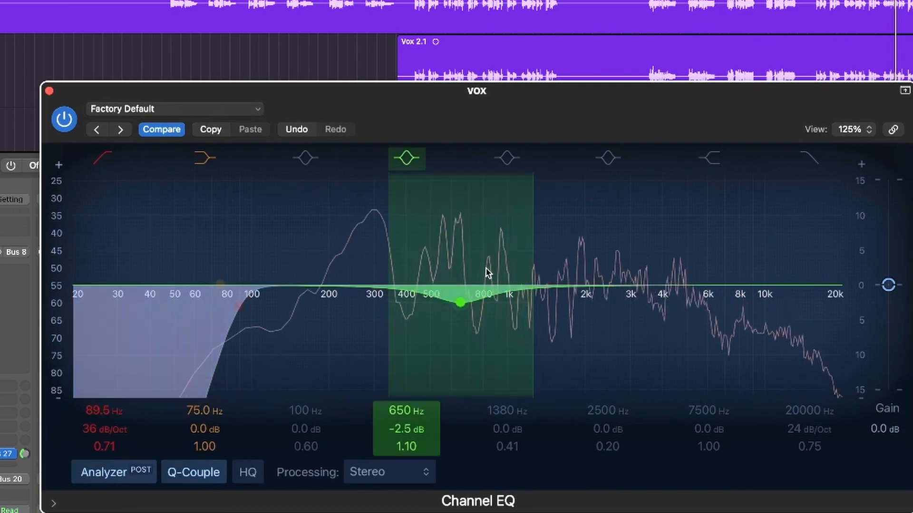
# Compare the vocal with the 650 Hz bell cut off and on, refining it to 630 Hz, -2.9 dB and a Q of 0.83
pyautogui.click(410, 158)
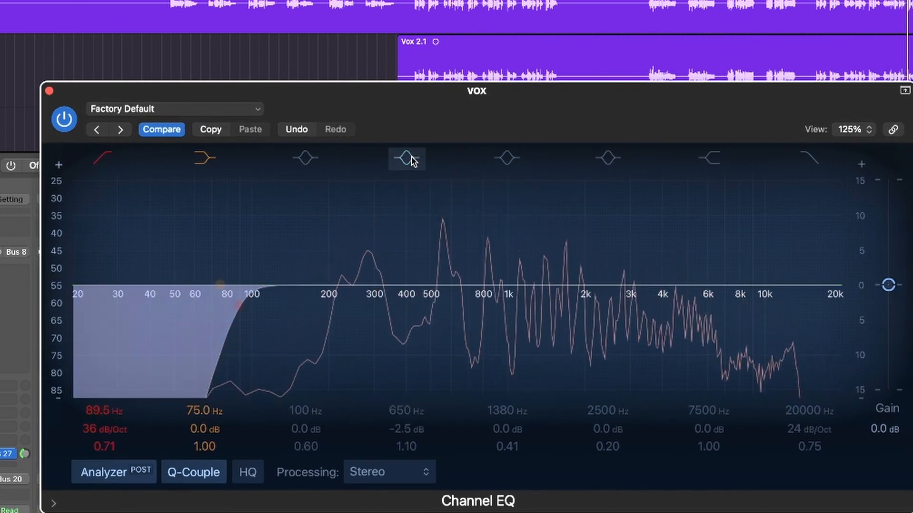
pyautogui.click(410, 158)
pyautogui.moveTo(463, 301); pyautogui.dragTo(458, 310)
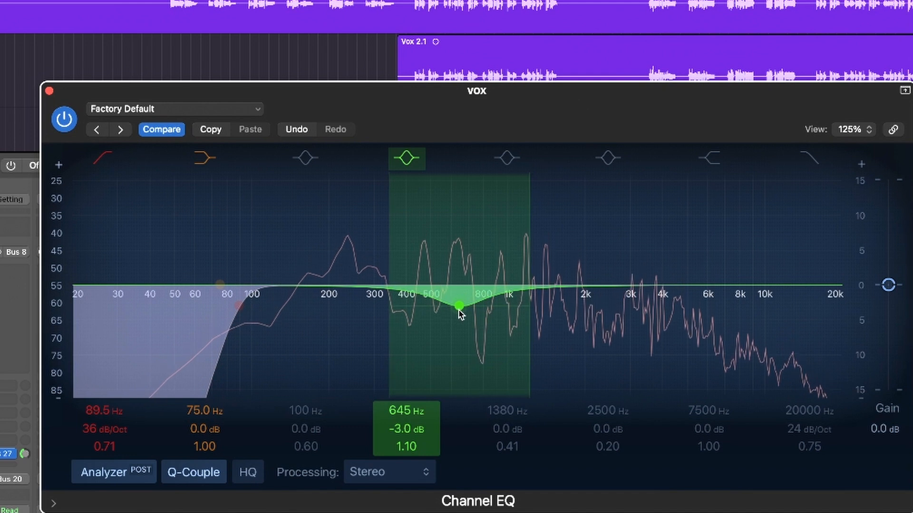
pyautogui.click(415, 159)
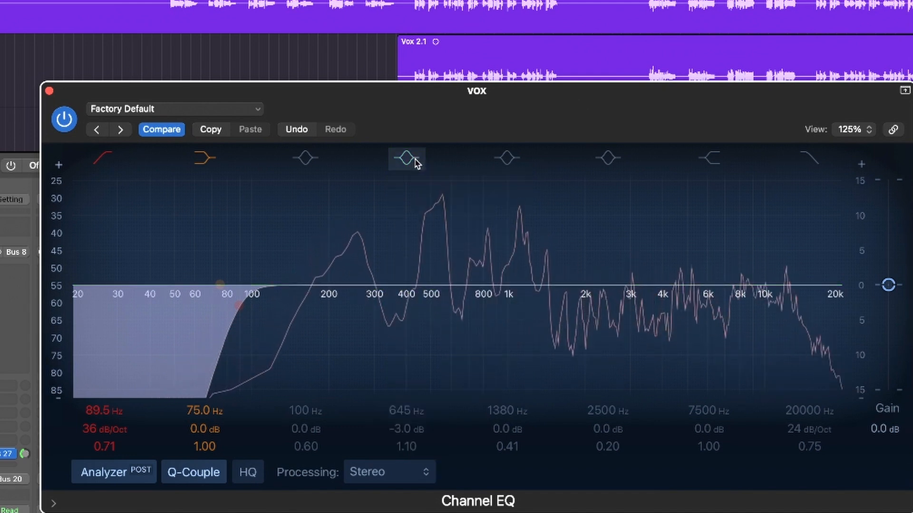
pyautogui.click(412, 158)
pyautogui.moveTo(460, 311); pyautogui.dragTo(458, 309)
pyautogui.scroll(-2, 458, 309)
pyautogui.scroll(-1, 459, 310)
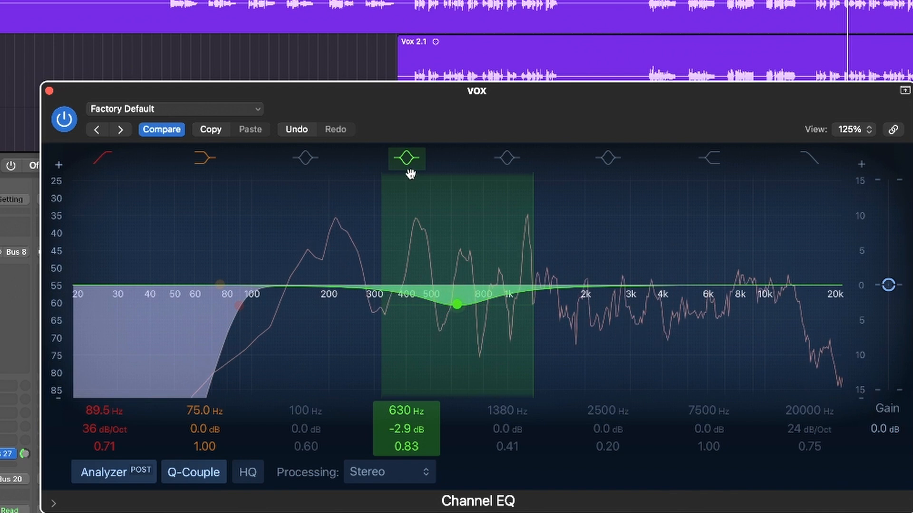
# Compare the vocal with the whole Channel EQ bypassed and enabled
pyautogui.click(63, 120)
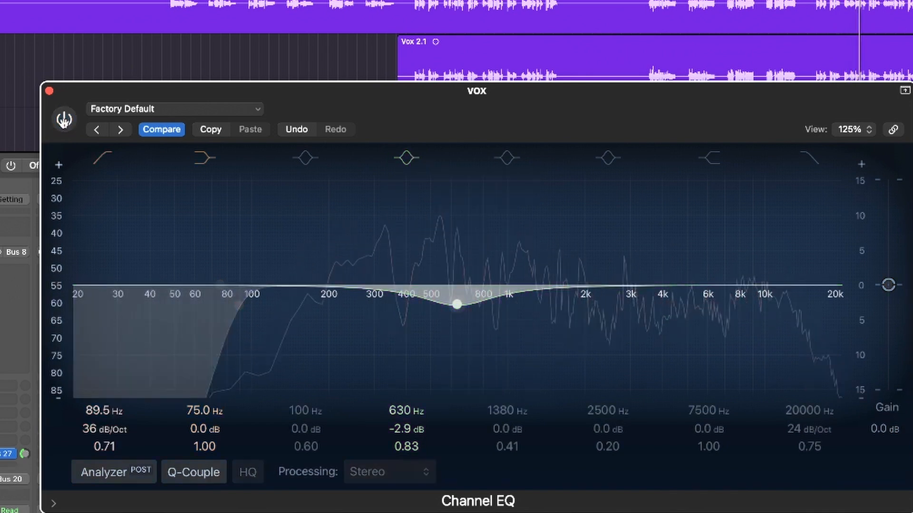
pyautogui.click(65, 119)
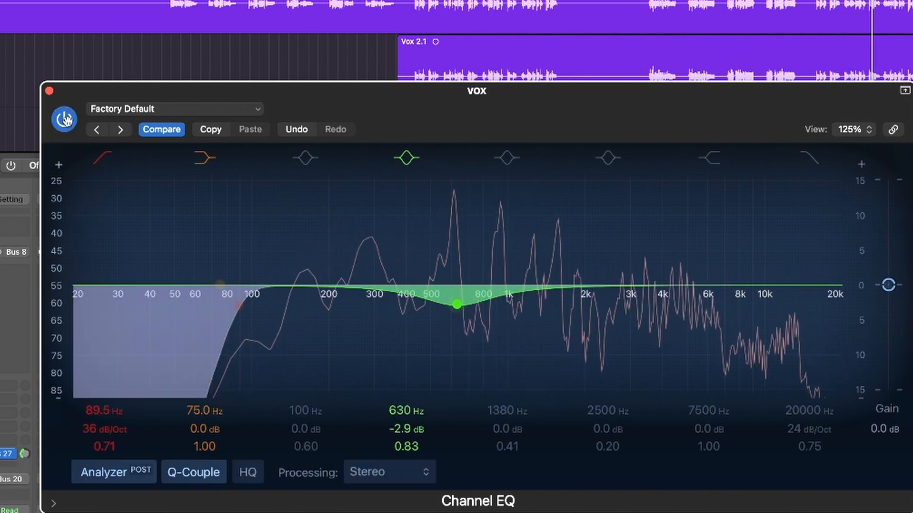
pyautogui.moveTo(549, 105); pyautogui.dragTo(536, 91)
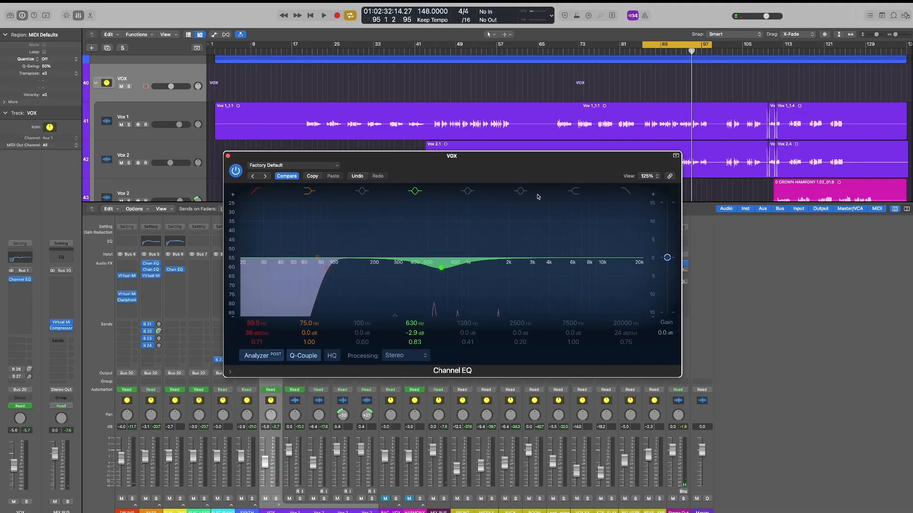
# Nudge the 630 Hz cut to 635 Hz and -3.2 dB, and use the 2500 Hz bell band to cut 2.4 dB at 5500 Hz, Q 1.20
pyautogui.click(521, 192)
pyautogui.moveTo(441, 267)
pyautogui.mouseDown()
pyautogui.moveTo(434, 269)
pyautogui.moveTo(442, 269)
pyautogui.mouseUp()
pyautogui.moveTo(522, 254); pyautogui.dragTo(566, 244)
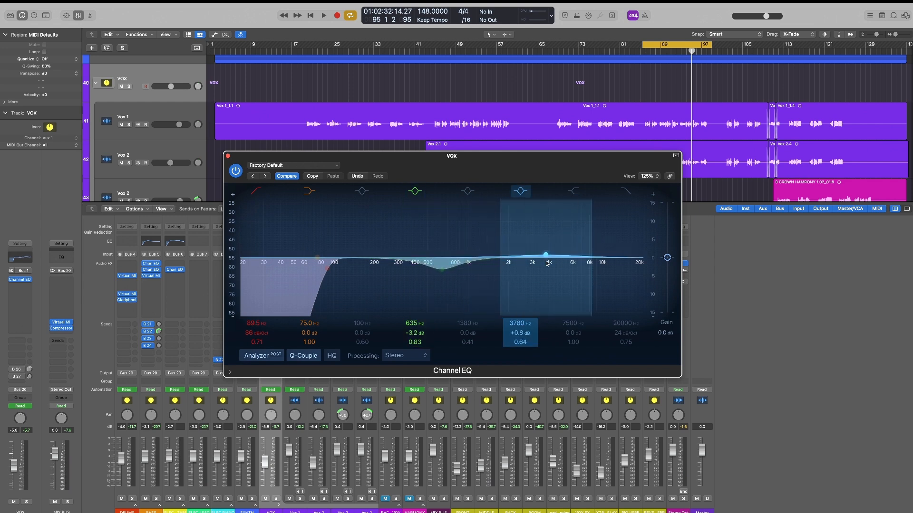
pyautogui.press('space')
pyautogui.moveTo(547, 262); pyautogui.dragTo(575, 227)
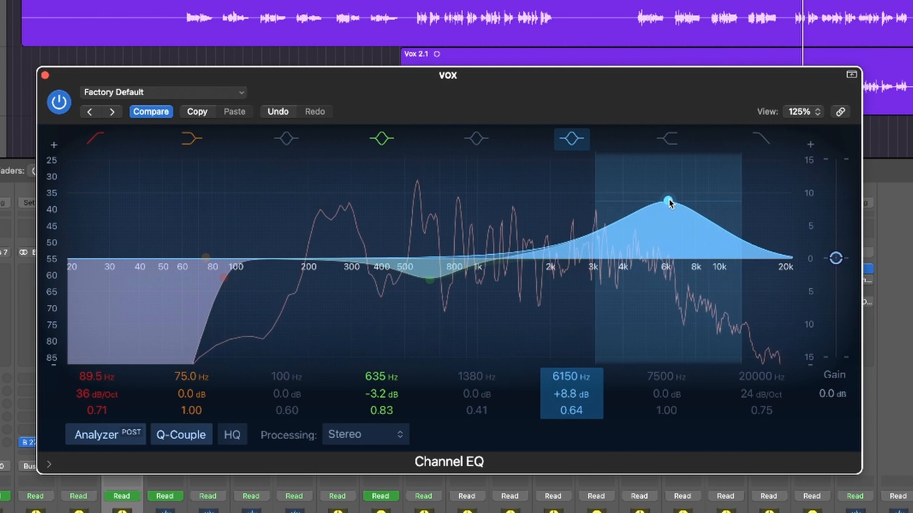
pyautogui.moveTo(668, 203); pyautogui.dragTo(655, 277)
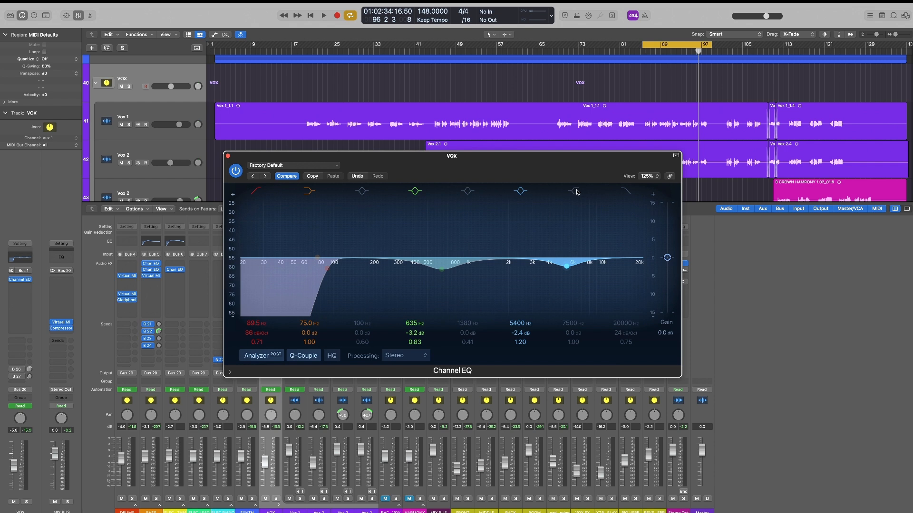
pyautogui.moveTo(566, 267); pyautogui.dragTo(568, 267)
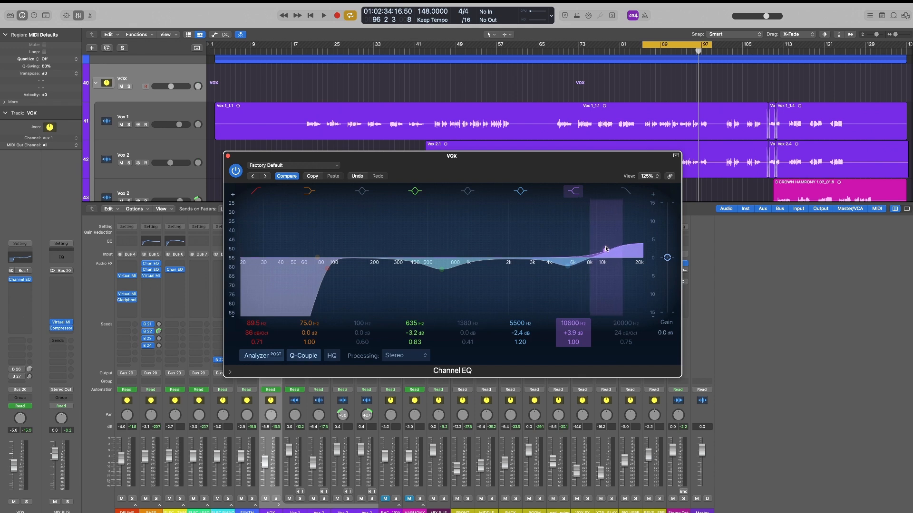
# Boost the high shelf by 3.0 dB at 10000 Hz, and compare the vocal with the shelf off and on
pyautogui.moveTo(557, 171); pyautogui.dragTo(539, 170)
pyautogui.press('space')
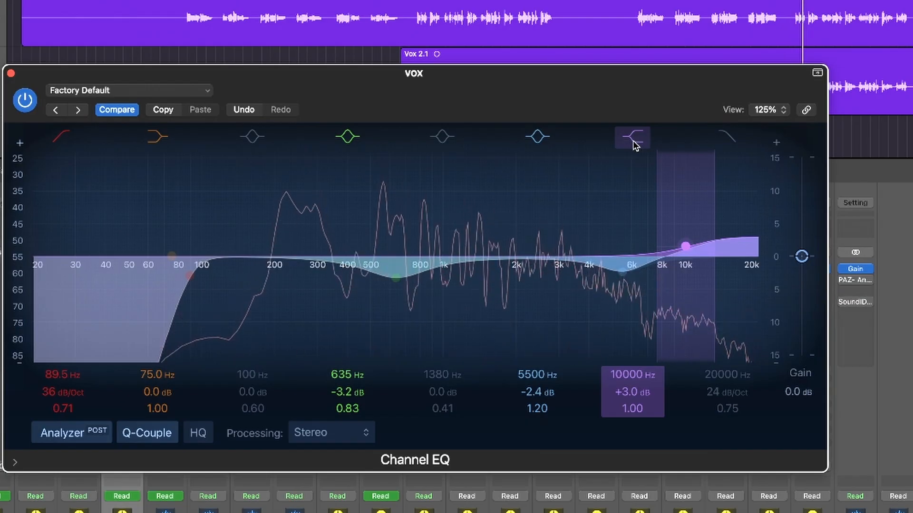
pyautogui.click(632, 141)
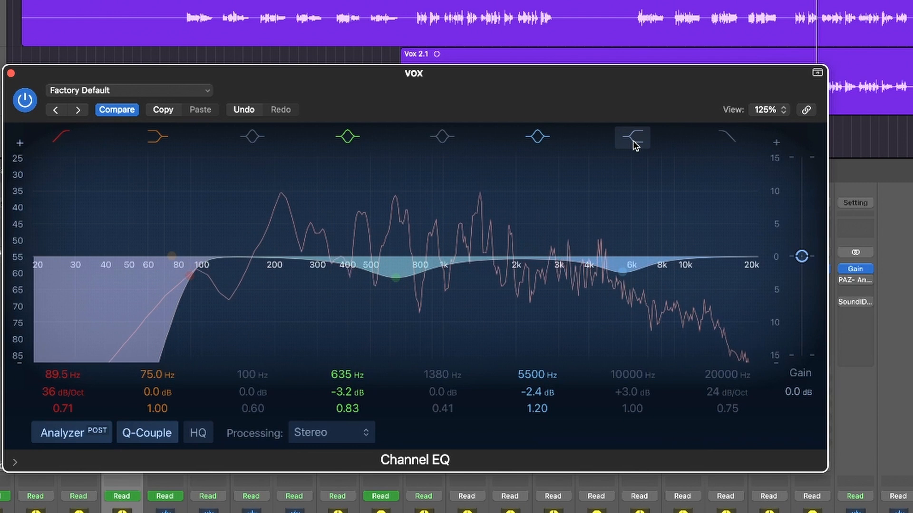
pyautogui.click(632, 141)
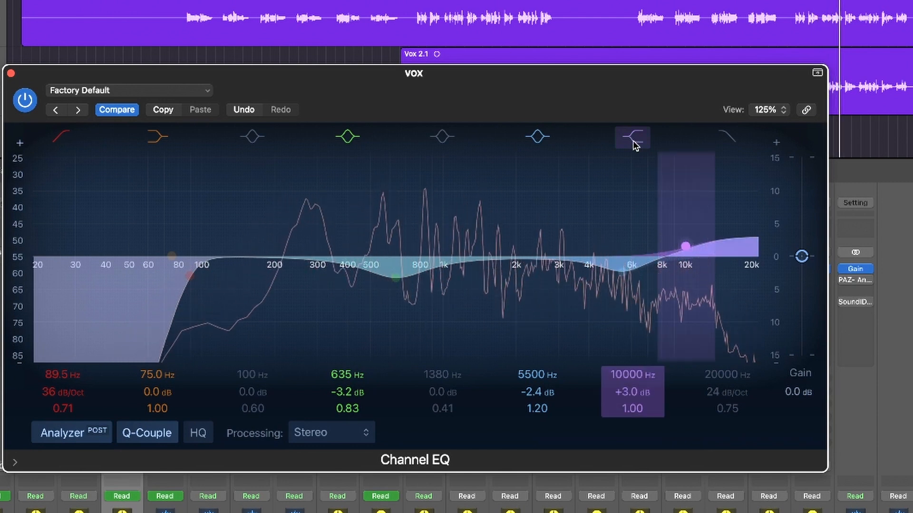
pyautogui.moveTo(603, 101); pyautogui.dragTo(621, 108)
pyautogui.moveTo(494, 112); pyautogui.dragTo(511, 107)
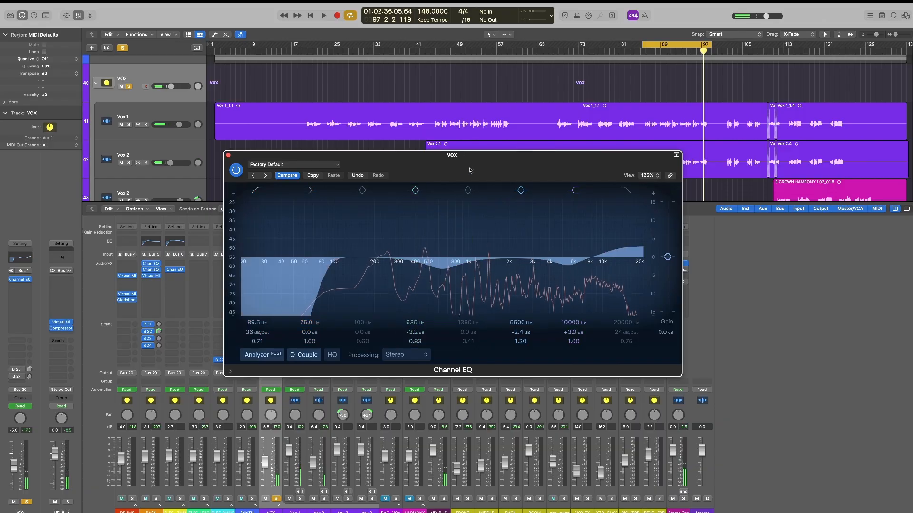
# Enable the 100 Hz bell band and cut the vocal's low mids by 3.0 dB at 171 Hz with a Q of 1.20
pyautogui.moveTo(470, 171); pyautogui.dragTo(476, 168)
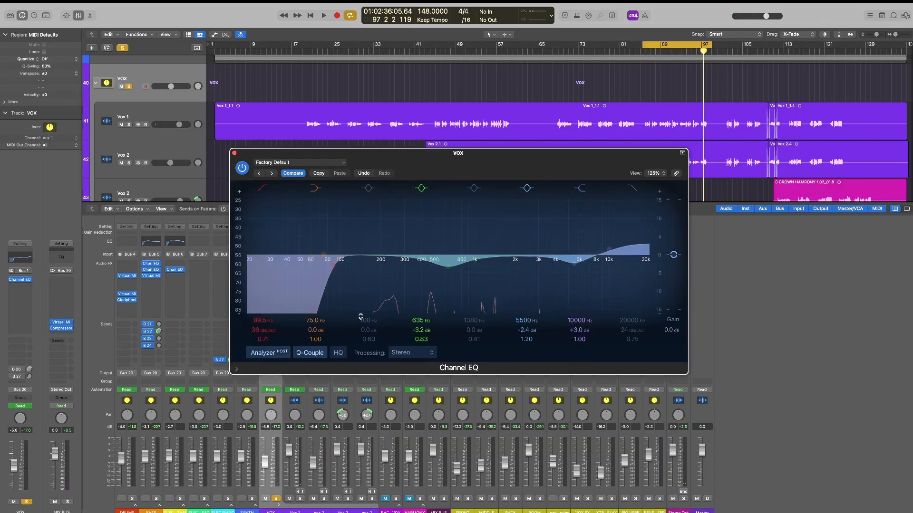
pyautogui.click(368, 188)
pyautogui.moveTo(343, 255); pyautogui.dragTo(383, 237)
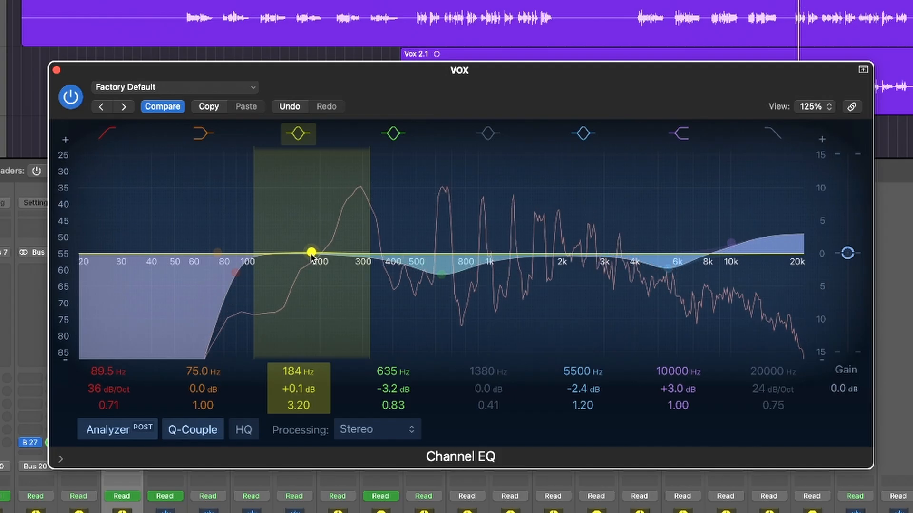
pyautogui.moveTo(376, 255); pyautogui.dragTo(376, 206)
pyautogui.moveTo(313, 165); pyautogui.dragTo(306, 190)
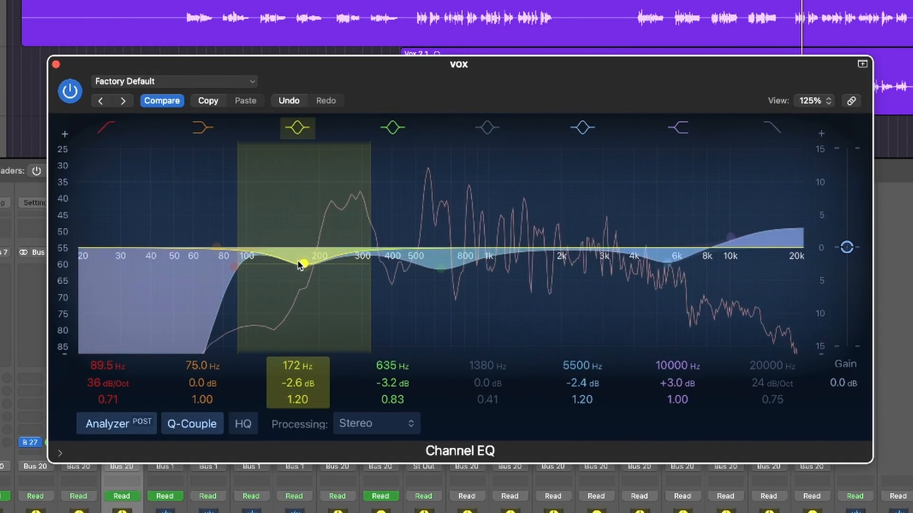
pyautogui.moveTo(372, 264); pyautogui.dragTo(371, 266)
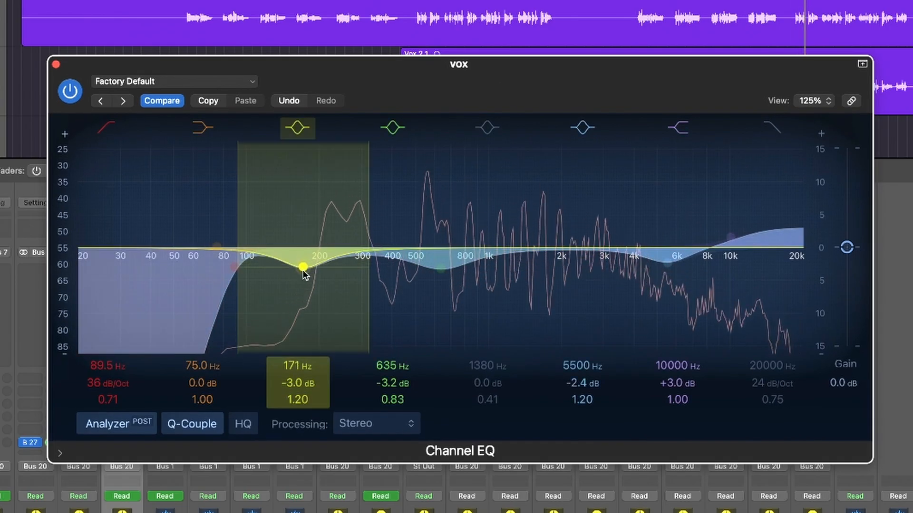
# Compare the vocal with the finished EQ curve bypassed and active, and close the Channel EQ window
pyautogui.moveTo(523, 94); pyautogui.dragTo(517, 84)
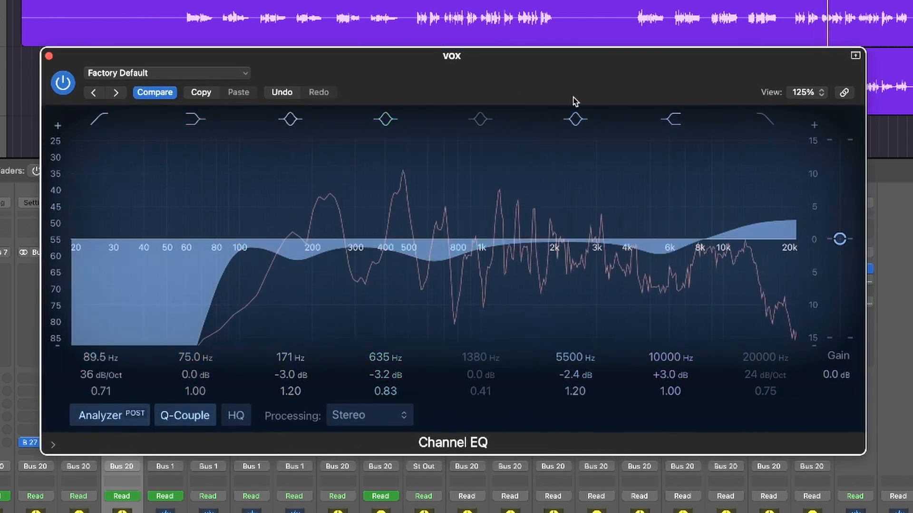
pyautogui.moveTo(575, 101); pyautogui.dragTo(570, 112)
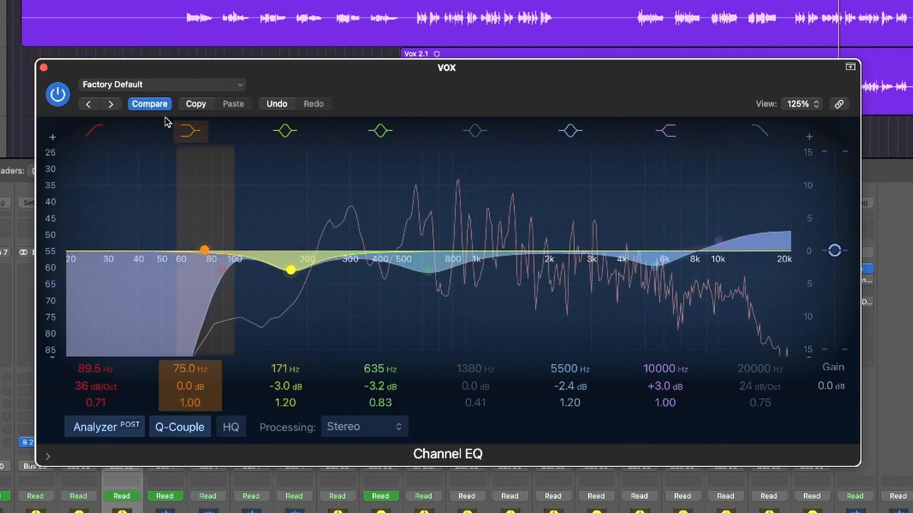
pyautogui.moveTo(67, 81); pyautogui.dragTo(72, 77)
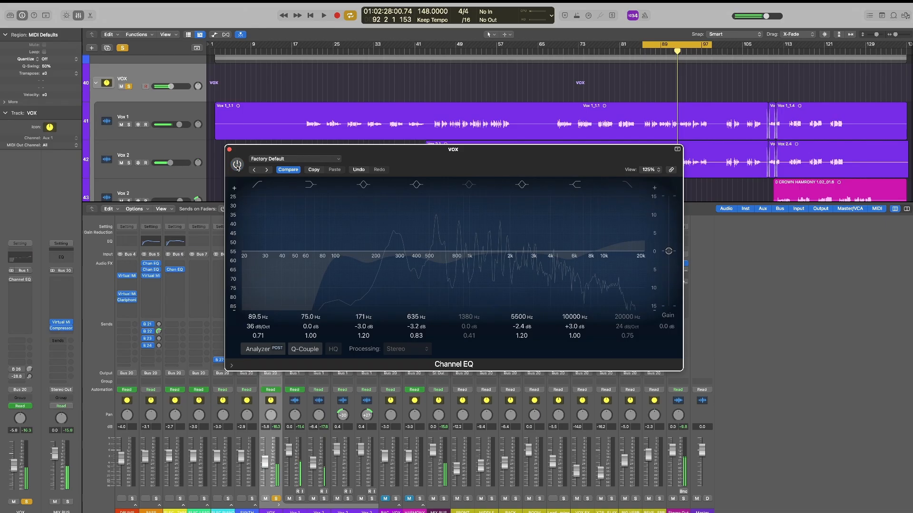
pyautogui.click(61, 91)
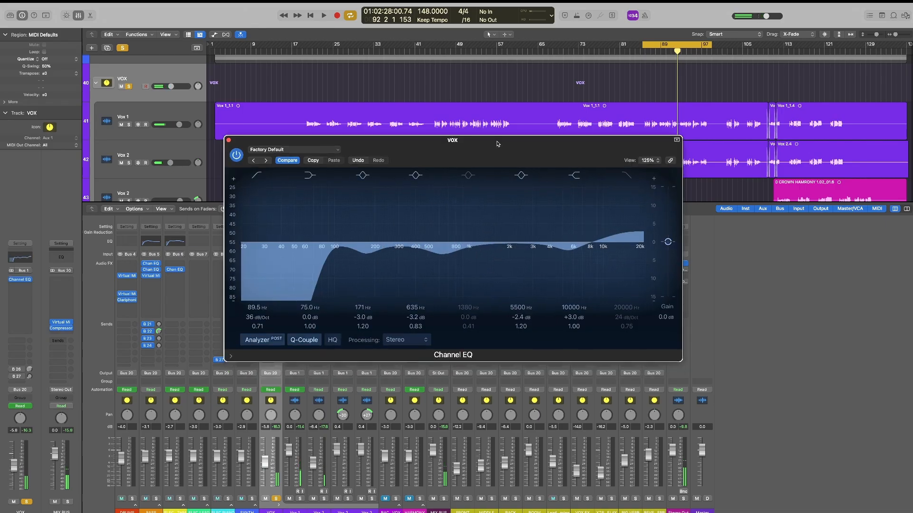
pyautogui.moveTo(247, 144); pyautogui.dragTo(247, 156)
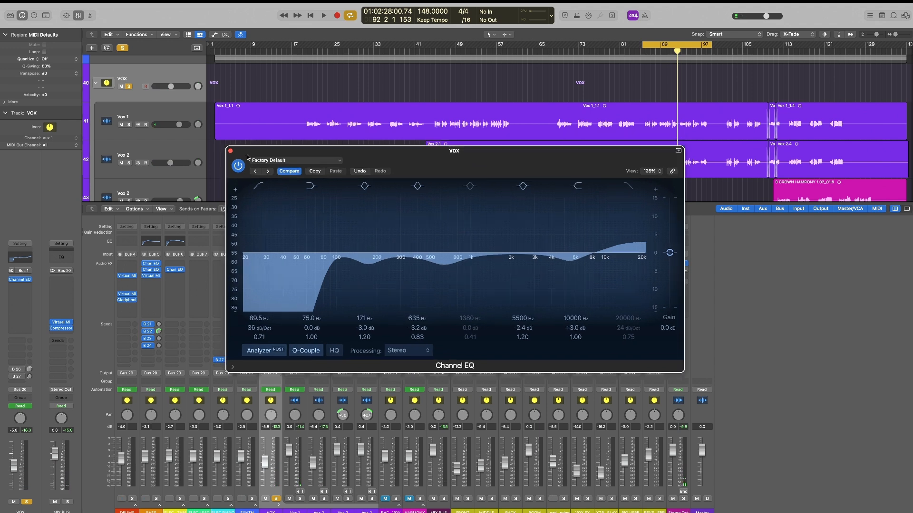
pyautogui.moveTo(468, 169); pyautogui.dragTo(477, 168)
pyautogui.press('super+w')
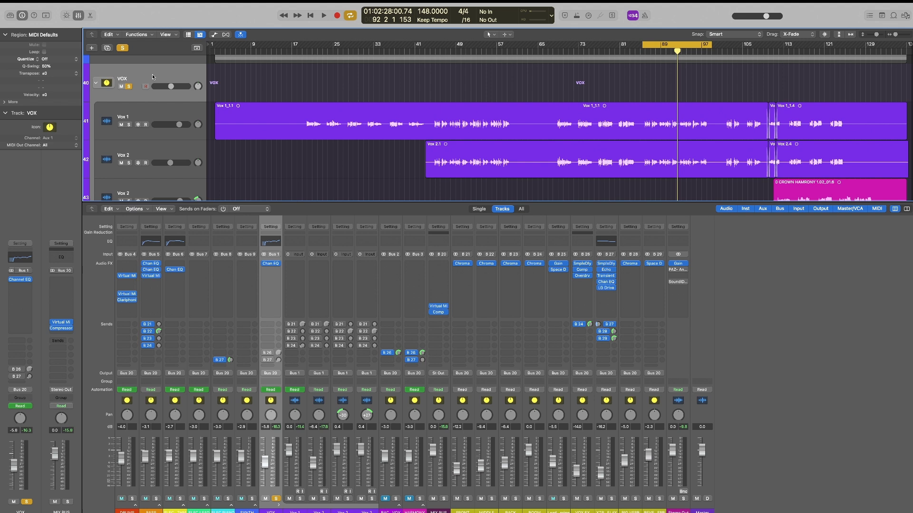
# Insert a Compressor below the Channel EQ on the VOX bus
pyautogui.click(271, 270)
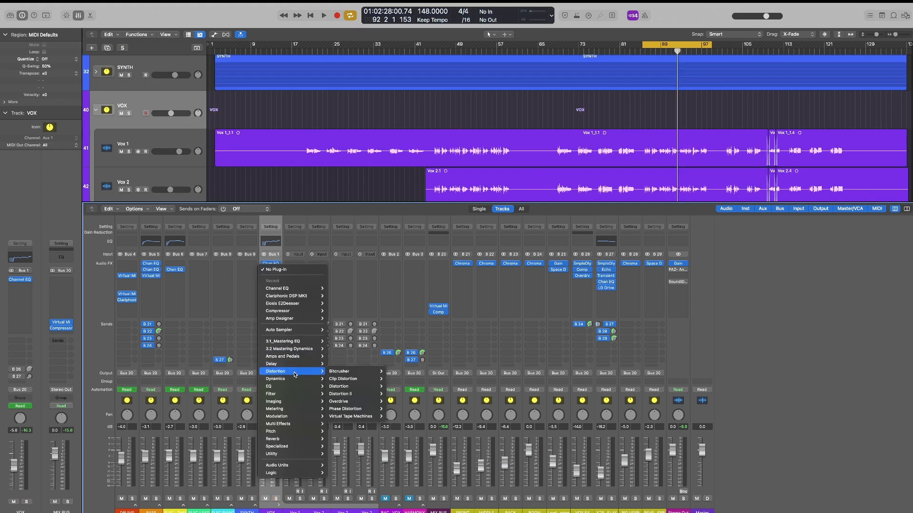
pyautogui.moveTo(296, 381)
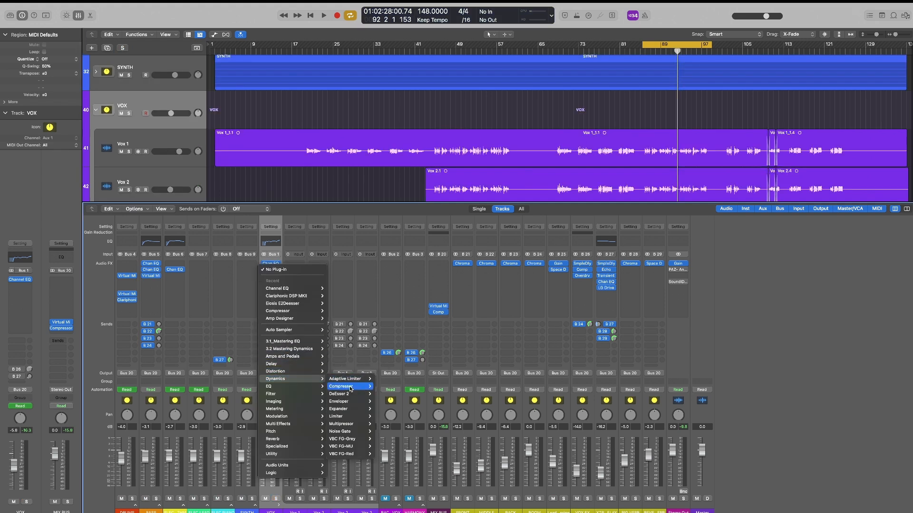
pyautogui.click(382, 386)
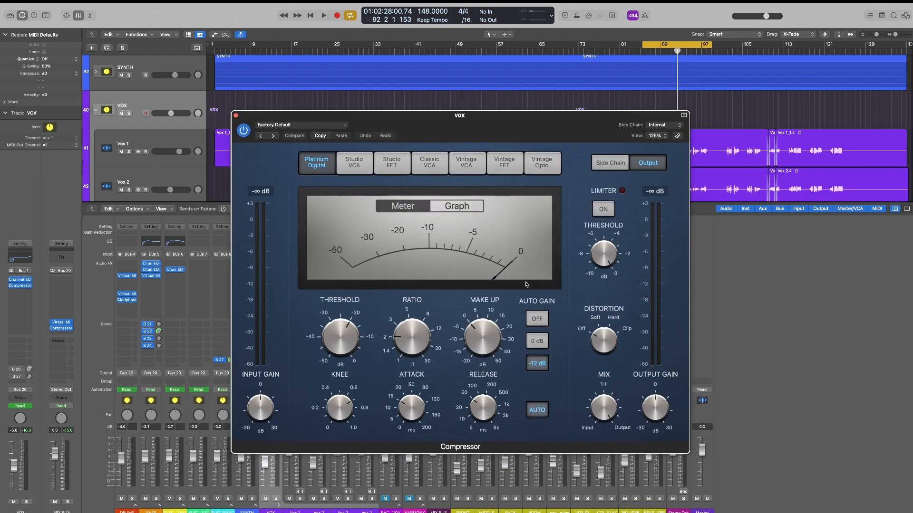
# Set the compressor to the Studio FET model with auto gain and auto release off, trying Vintage Opto in between
pyautogui.moveTo(526, 128); pyautogui.dragTo(458, 149)
pyautogui.click(429, 142)
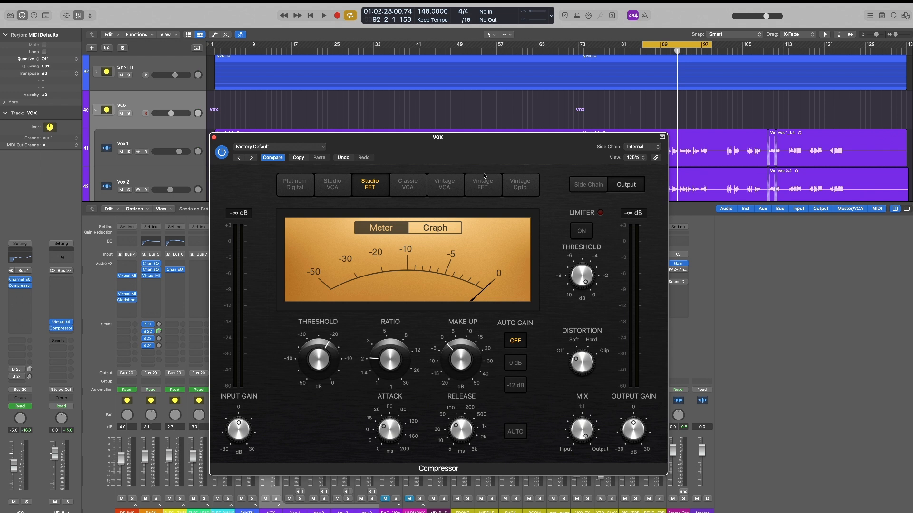
pyautogui.moveTo(493, 150); pyautogui.dragTo(494, 158)
pyautogui.click(522, 197)
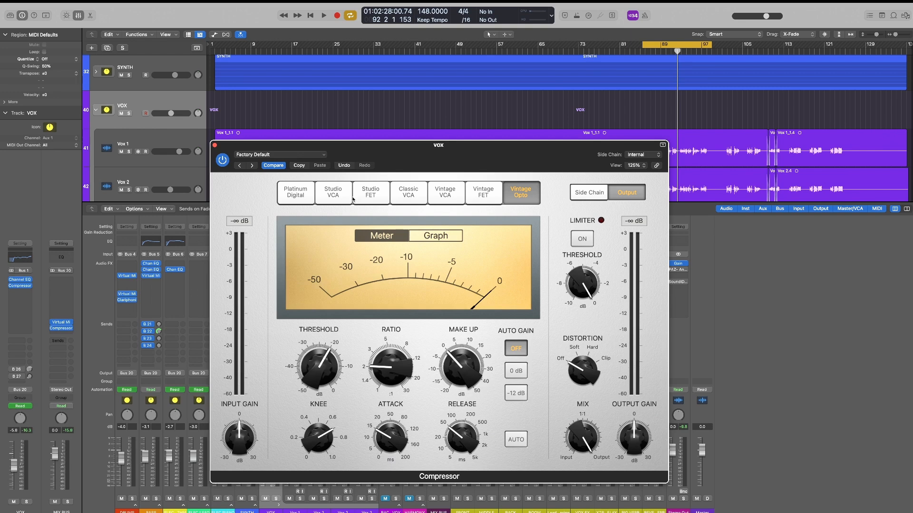
pyautogui.click(386, 189)
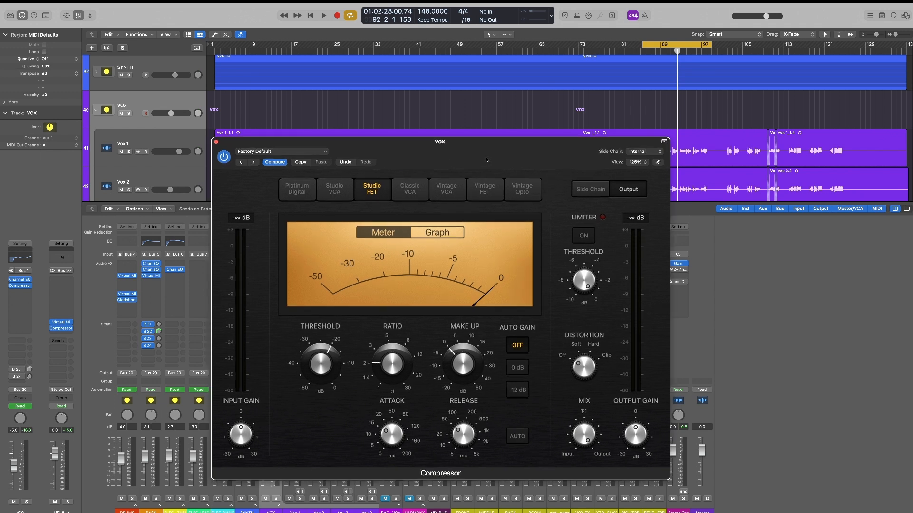
pyautogui.moveTo(486, 157)
pyautogui.mouseDown()
pyautogui.moveTo(493, 151)
pyautogui.moveTo(485, 167)
pyautogui.moveTo(475, 151)
pyautogui.mouseUp()
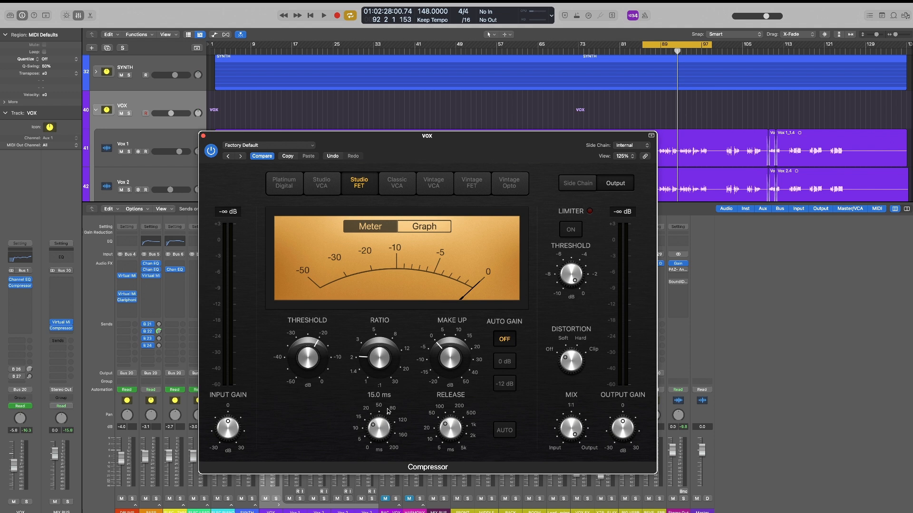
pyautogui.moveTo(471, 154); pyautogui.dragTo(466, 139)
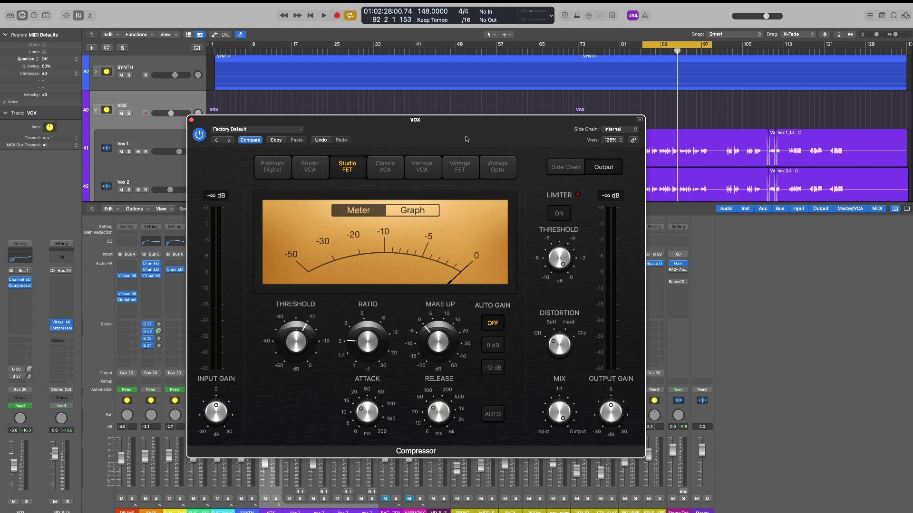
pyautogui.moveTo(466, 139); pyautogui.dragTo(498, 147)
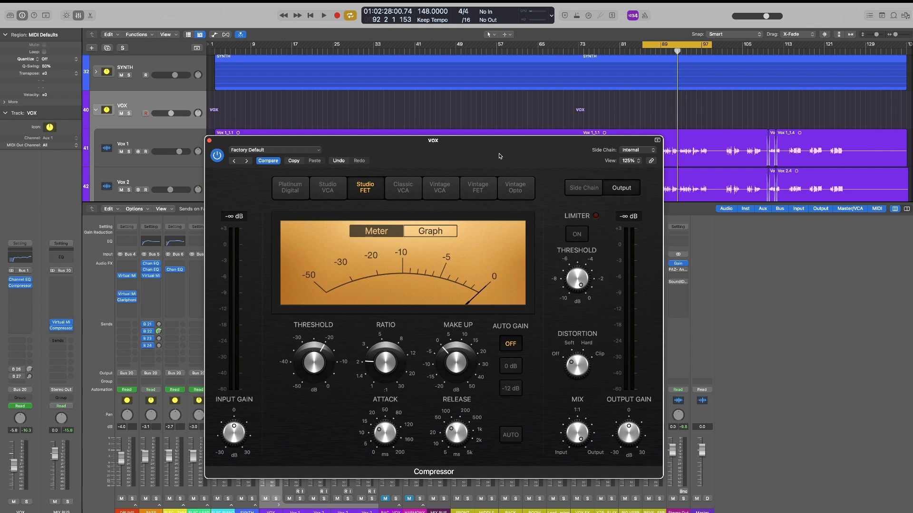
pyautogui.moveTo(490, 156); pyautogui.dragTo(497, 161)
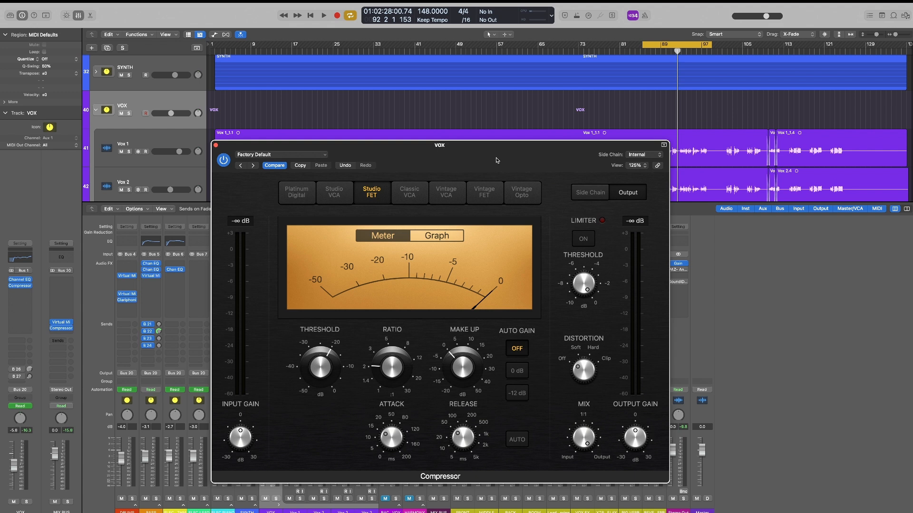
pyautogui.moveTo(490, 168); pyautogui.dragTo(491, 158)
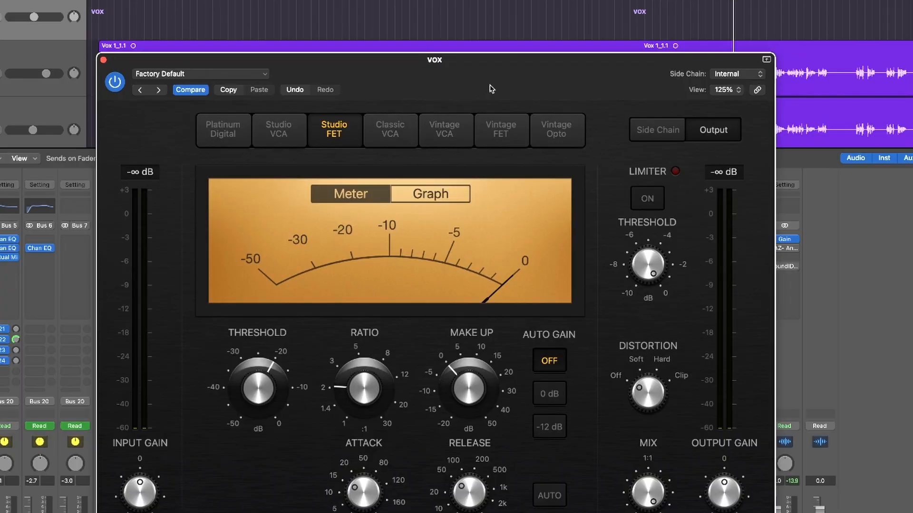
# Lower the compressor's ratio to about 1.6:1 and set the attack to 3.5 ms and the release to 40 ms
pyautogui.moveTo(520, 74); pyautogui.dragTo(517, 52)
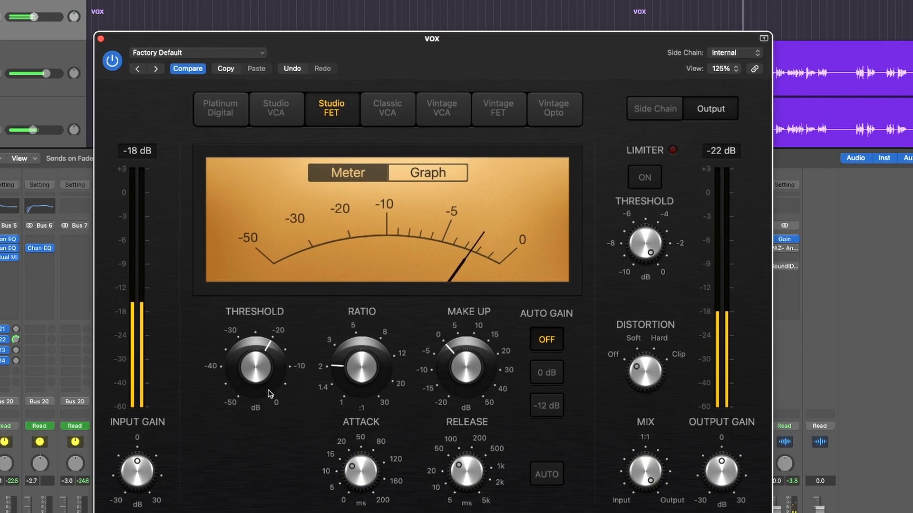
pyautogui.moveTo(358, 370); pyautogui.dragTo(356, 392)
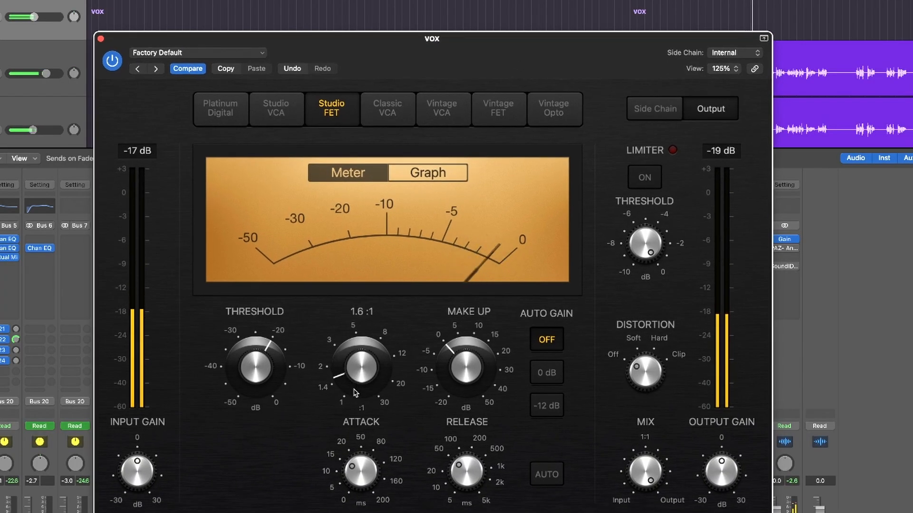
pyautogui.moveTo(360, 478); pyautogui.dragTo(363, 509)
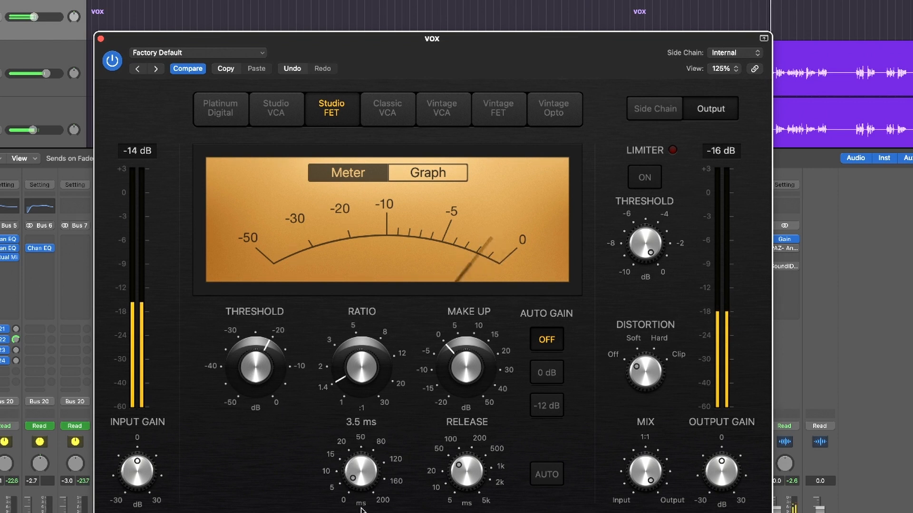
pyautogui.moveTo(442, 473); pyautogui.dragTo(438, 483)
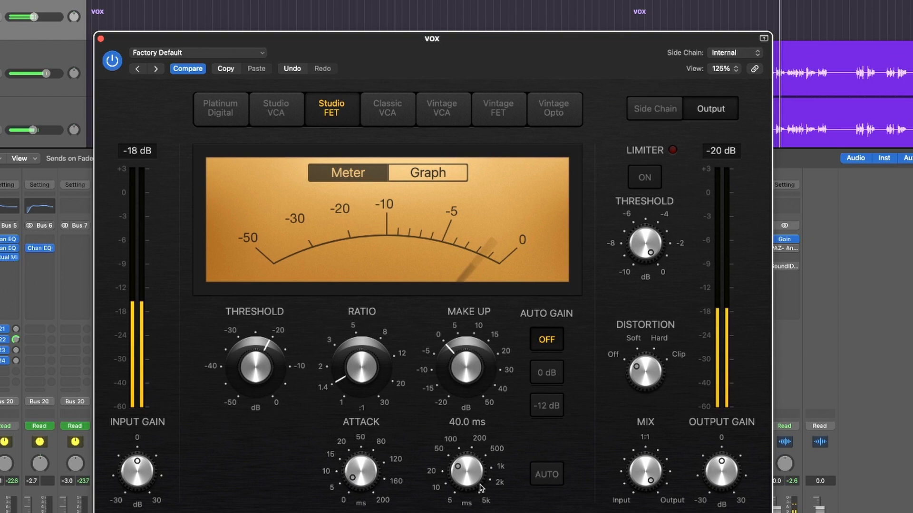
# Shorten the compressor's attack to 2.0 ms and lower its threshold to -22.0 dB
pyautogui.click(265, 372)
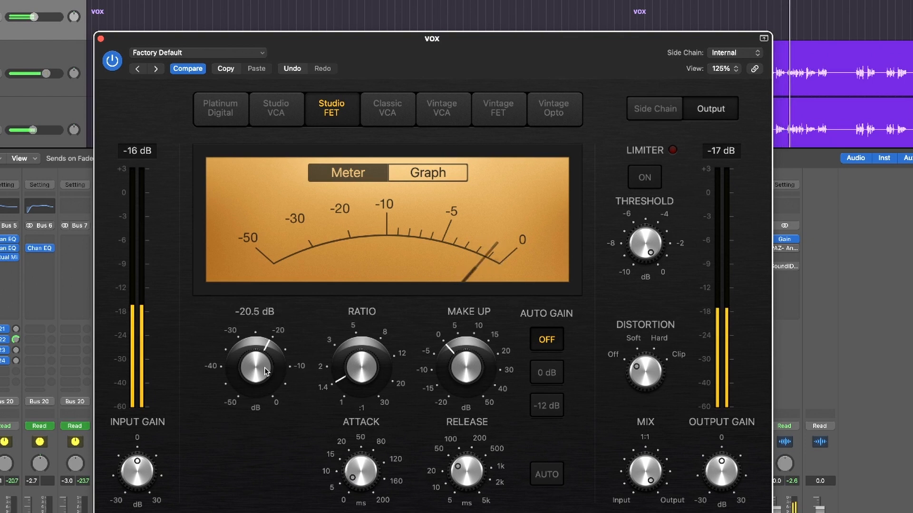
pyautogui.moveTo(357, 475); pyautogui.dragTo(357, 481)
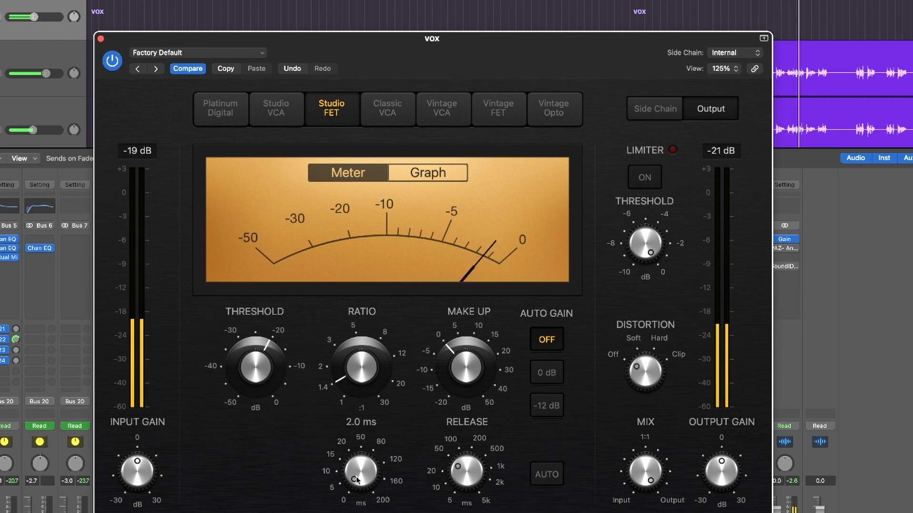
pyautogui.moveTo(258, 364)
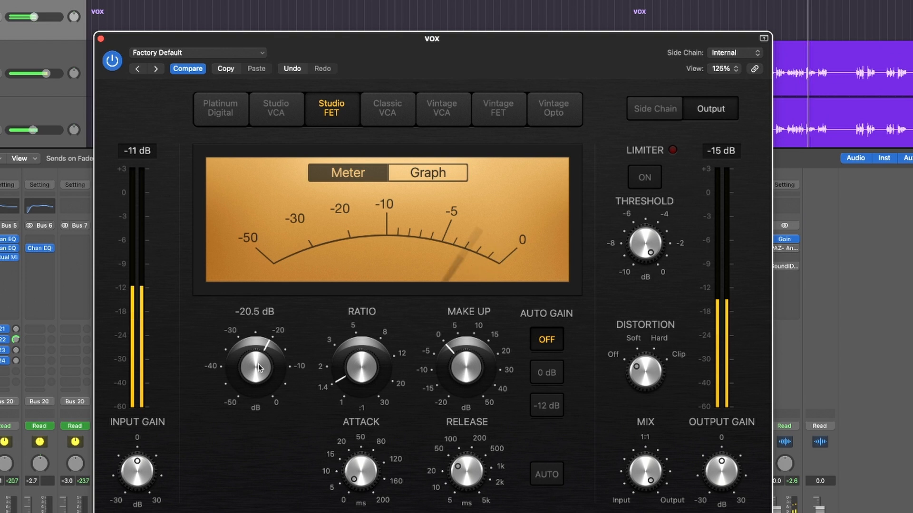
pyautogui.moveTo(259, 367); pyautogui.dragTo(257, 373)
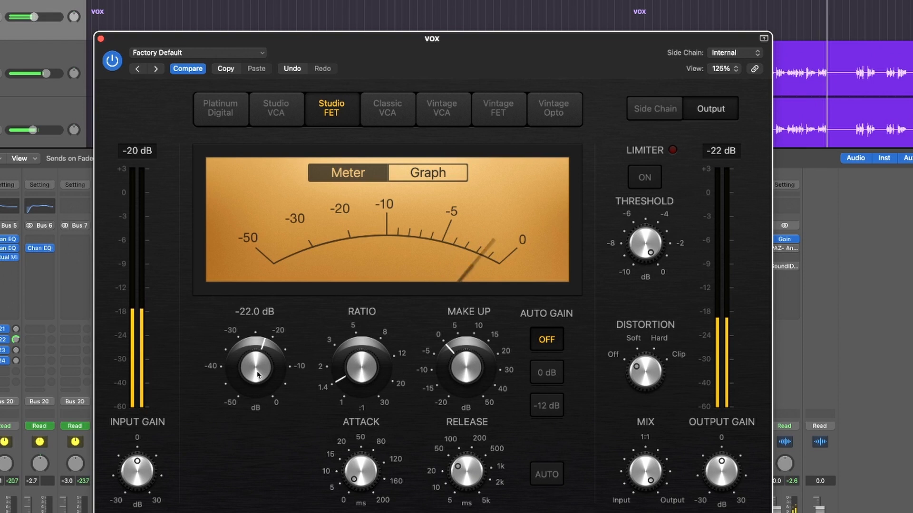
# Fine-tune the compressor's ratio around 1.3:1 and set the make-up gain to 2.0 dB
pyautogui.moveTo(353, 368)
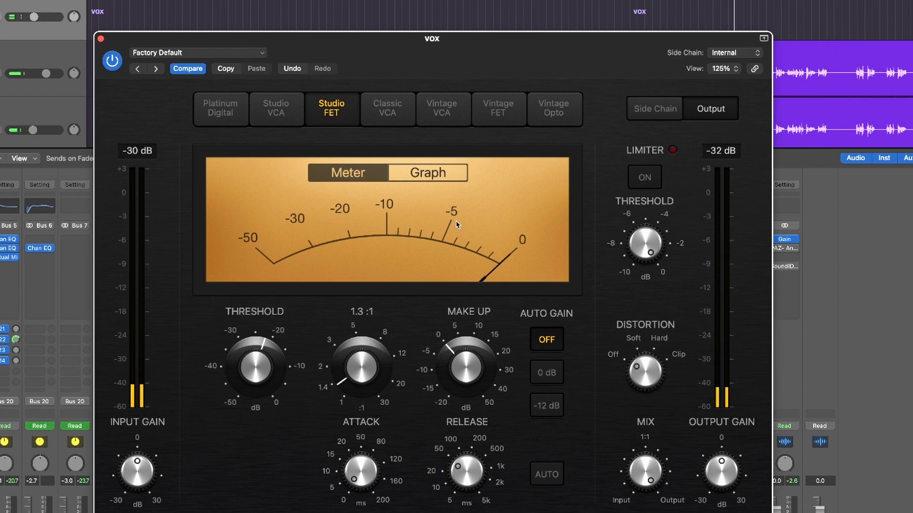
pyautogui.moveTo(541, 74); pyautogui.dragTo(546, 56)
pyautogui.moveTo(244, 323)
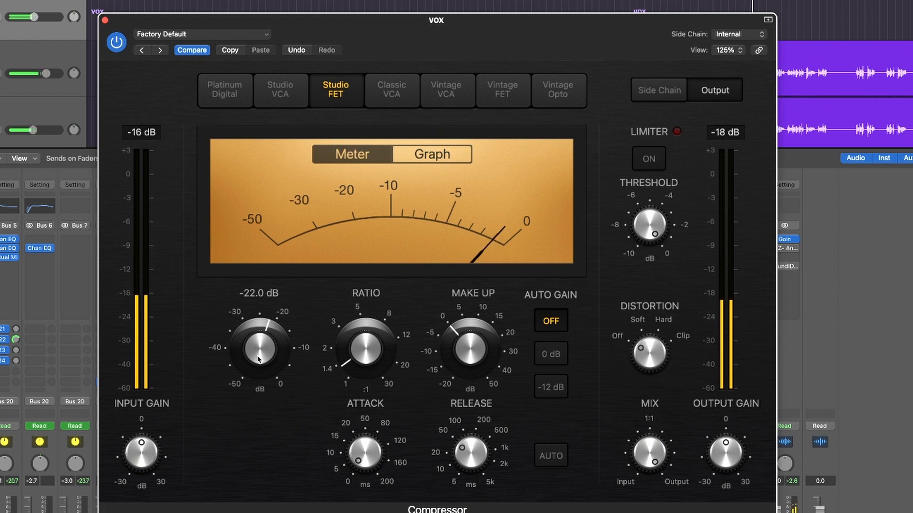
pyautogui.moveTo(355, 346)
pyautogui.moveTo(357, 339); pyautogui.dragTo(357, 335)
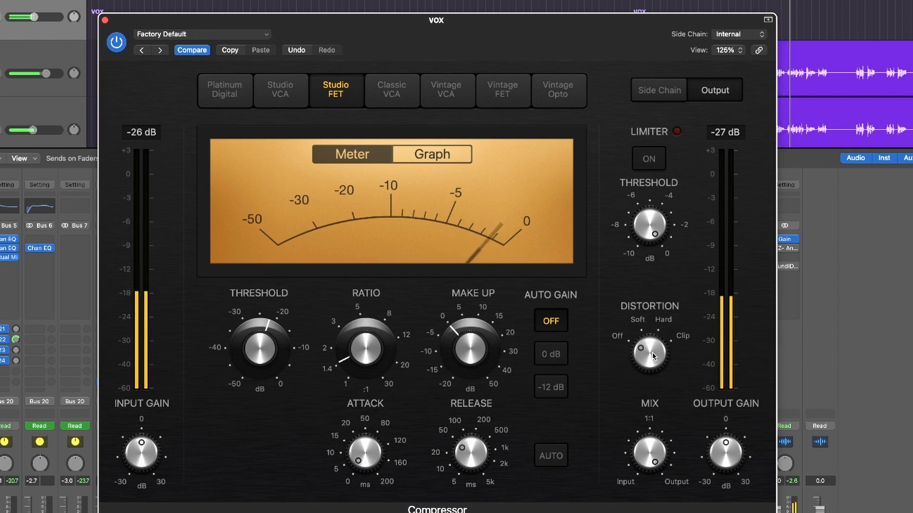
pyautogui.moveTo(652, 362); pyautogui.dragTo(650, 356)
pyautogui.moveTo(473, 351); pyautogui.dragTo(474, 350)
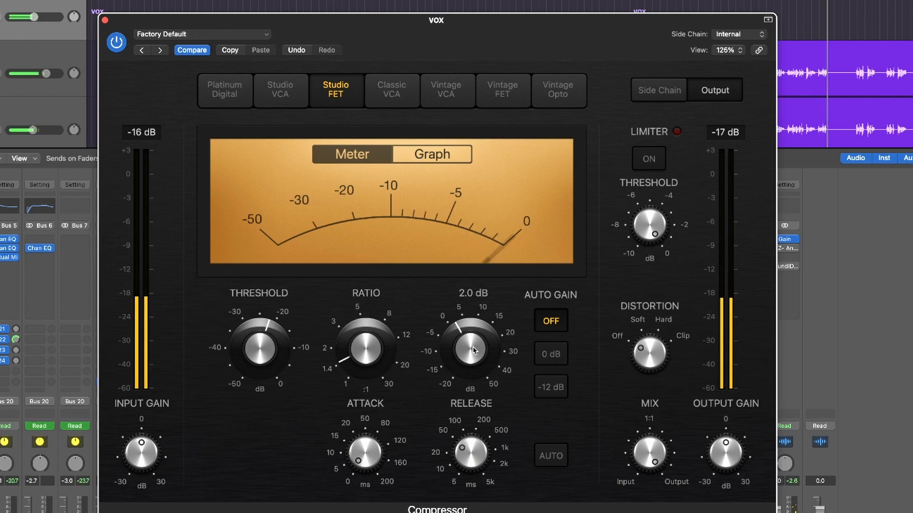
# Compare the vocal with the compressor bypassed and active, and close the compressor window
pyautogui.moveTo(489, 52); pyautogui.dragTo(436, 38)
pyautogui.click(62, 29)
pyautogui.moveTo(78, 14); pyautogui.dragTo(74, 24)
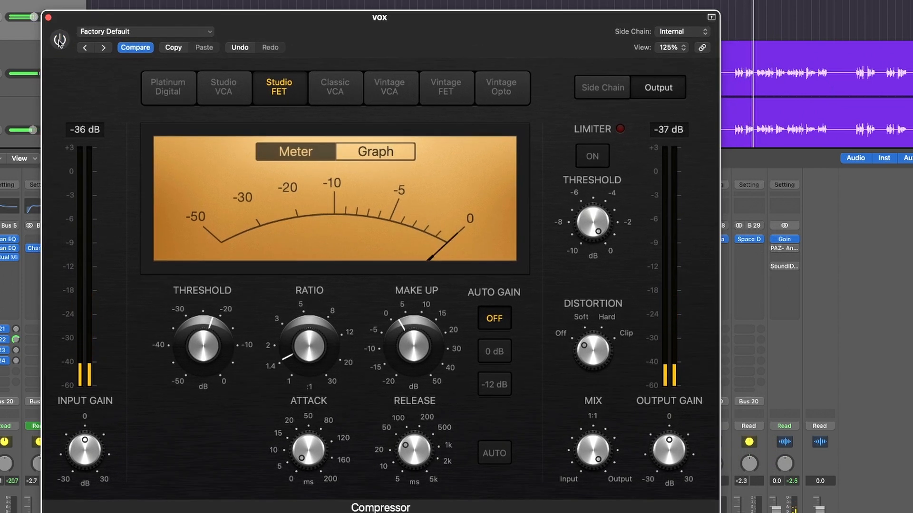
pyautogui.click(59, 40)
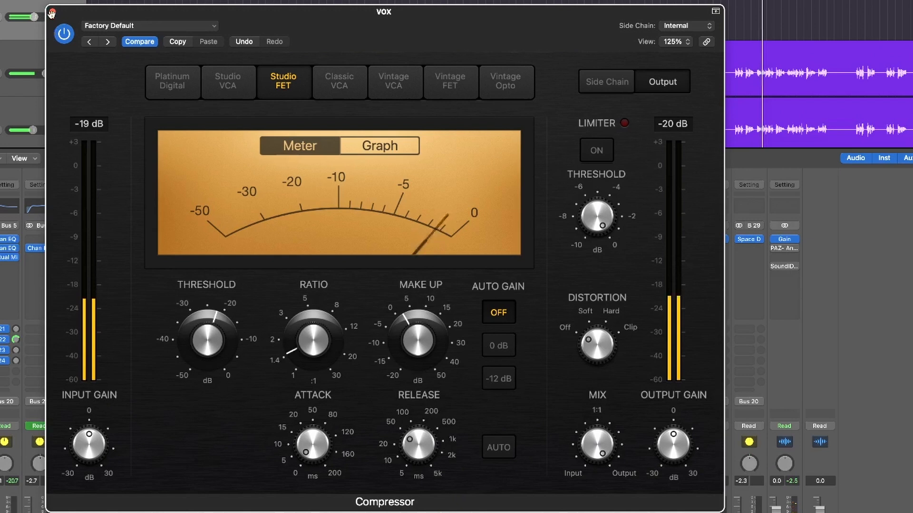
pyautogui.moveTo(56, 14); pyautogui.dragTo(50, 14)
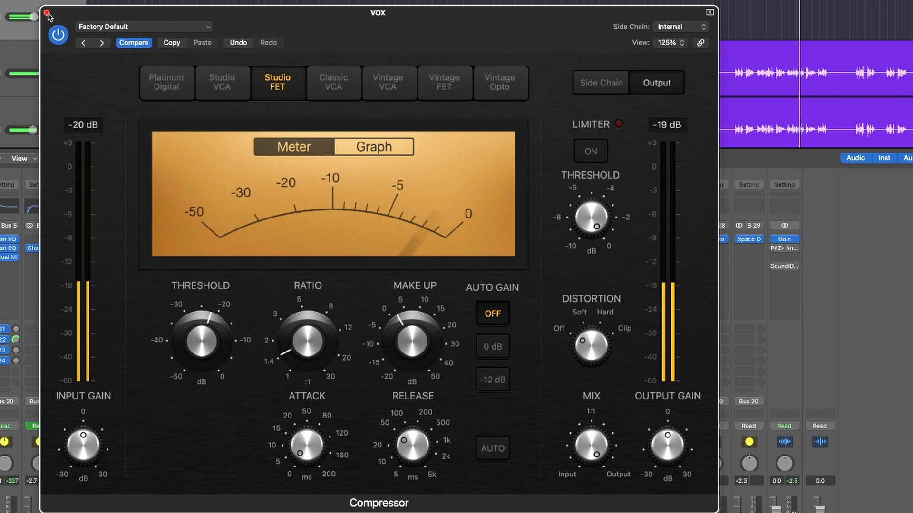
pyautogui.click(47, 13)
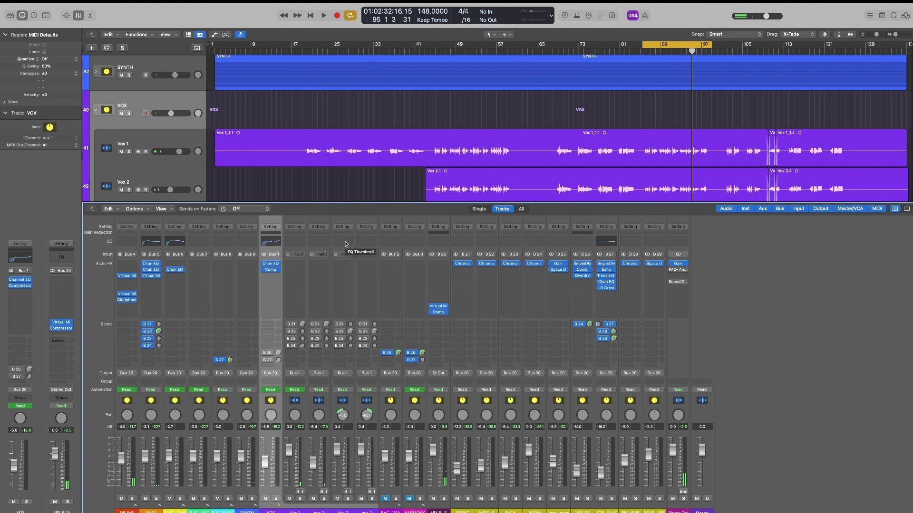
# Reopen the VOX bus Compressor, review its final settings and close it again
pyautogui.click(270, 275)
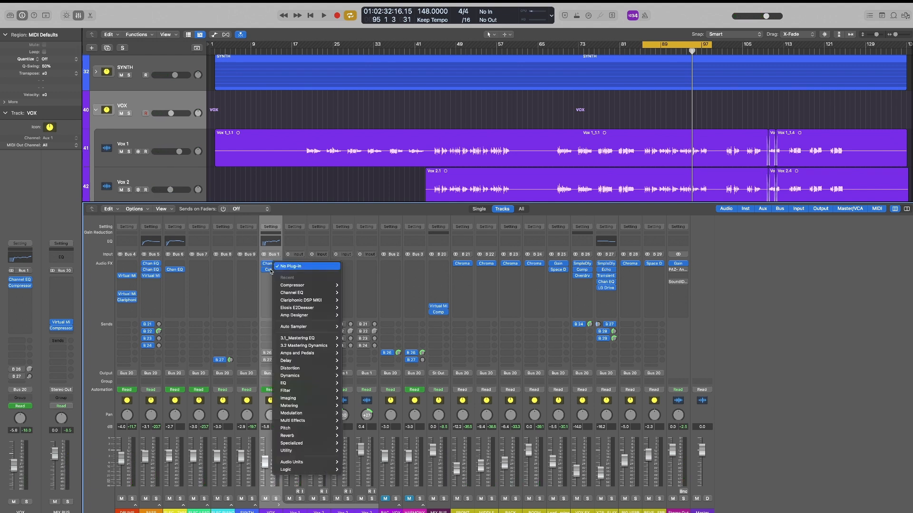
pyautogui.click(270, 271)
pyautogui.click(271, 270)
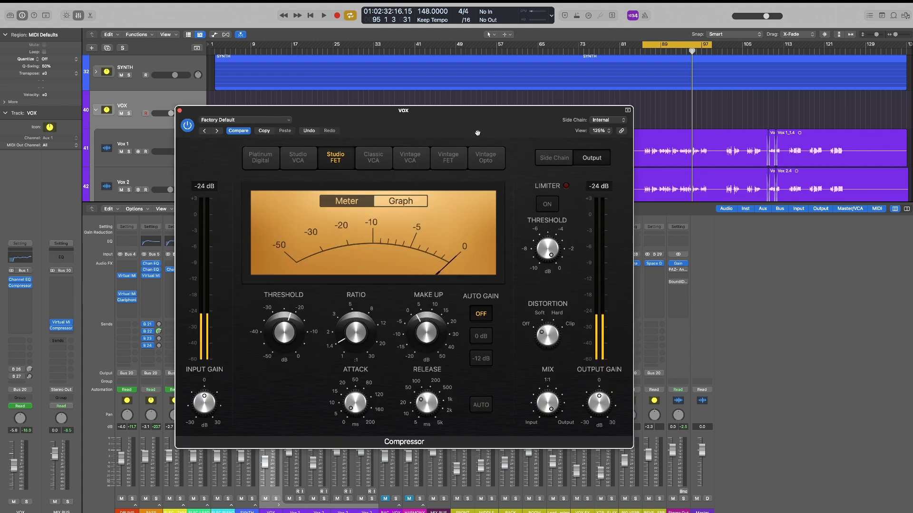
pyautogui.moveTo(477, 132); pyautogui.dragTo(495, 141)
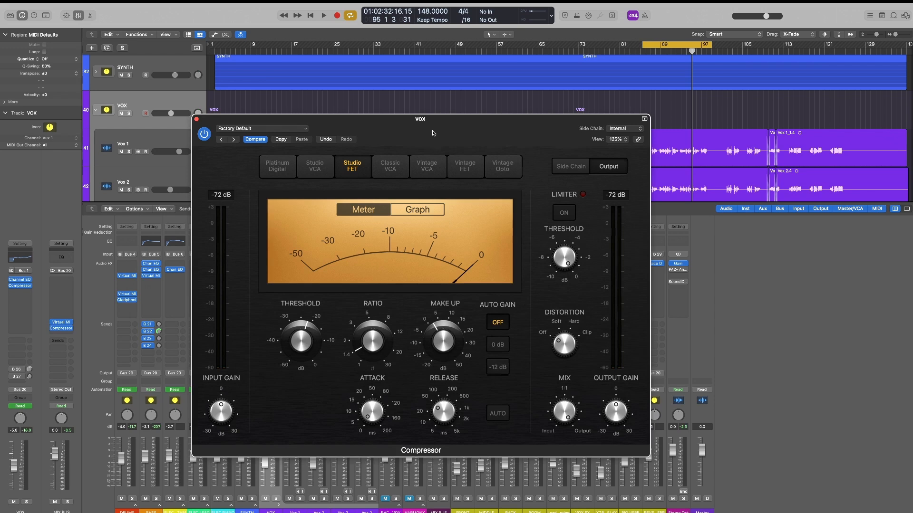
pyautogui.moveTo(433, 133); pyautogui.dragTo(438, 142)
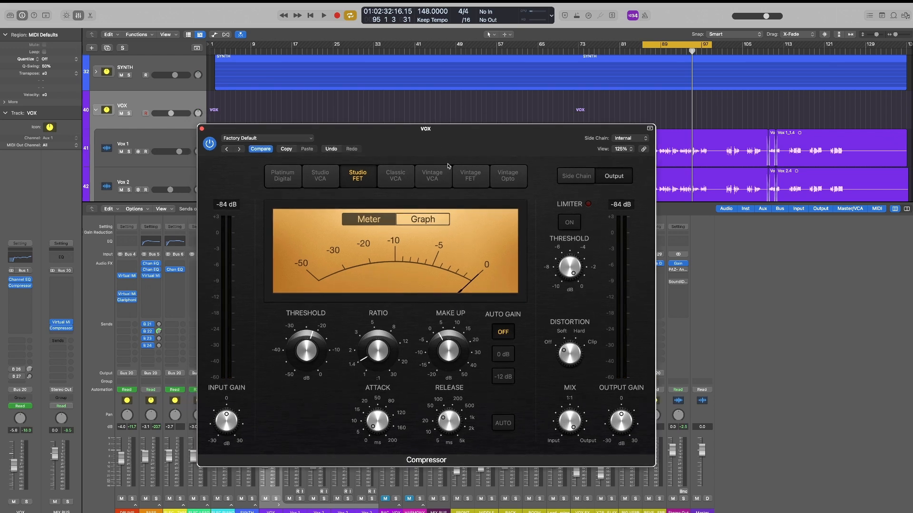
pyautogui.click(201, 129)
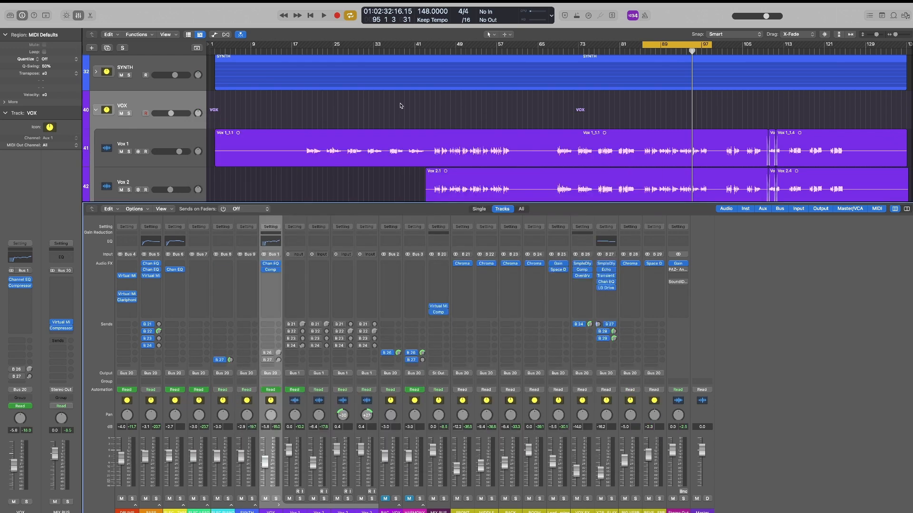
# Insert a second Channel EQ below the Compressor on the VOX bus
pyautogui.click(273, 276)
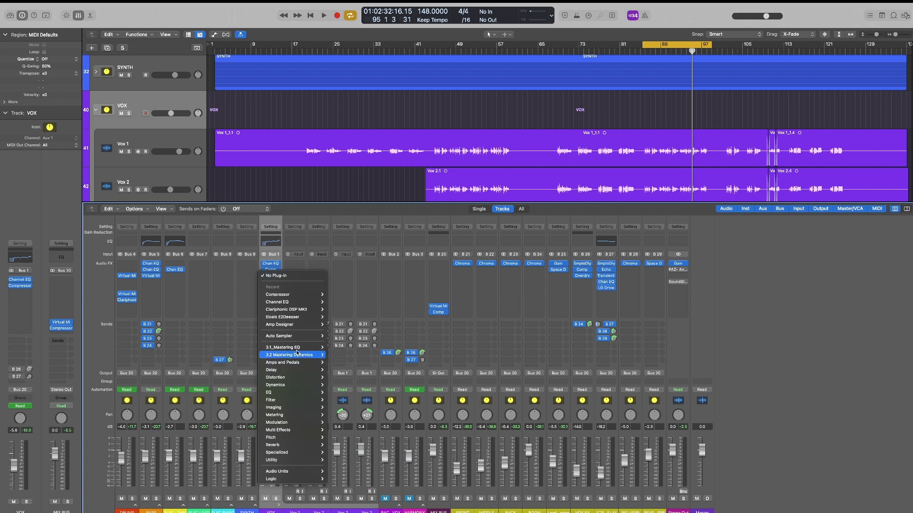
pyautogui.moveTo(295, 348)
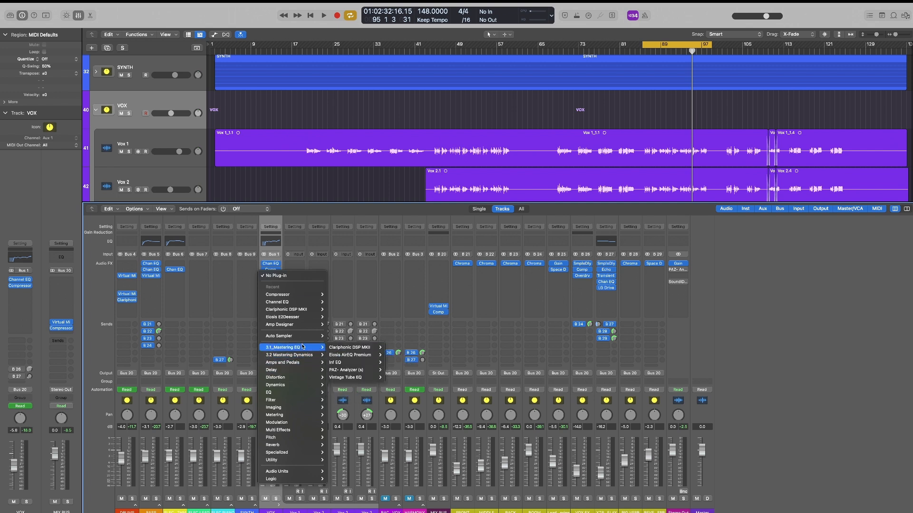
pyautogui.moveTo(298, 396)
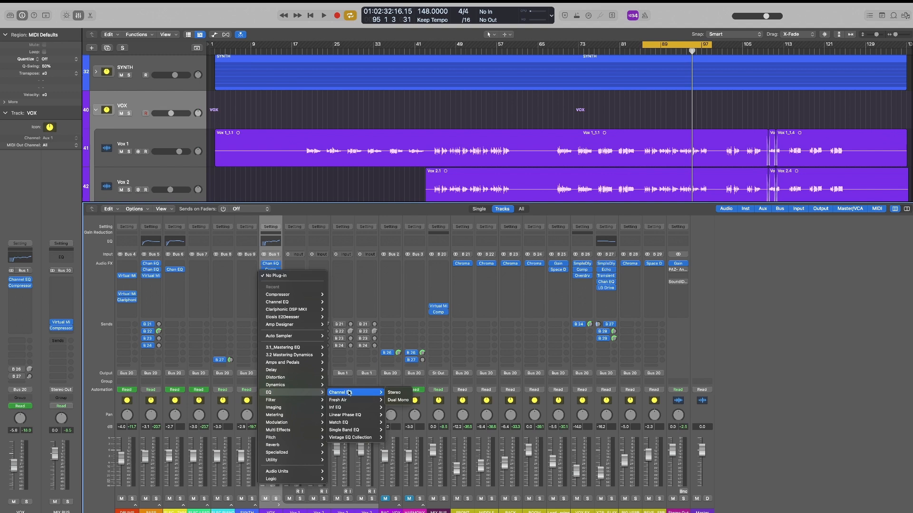
pyautogui.click(347, 393)
pyautogui.moveTo(517, 184); pyautogui.dragTo(522, 205)
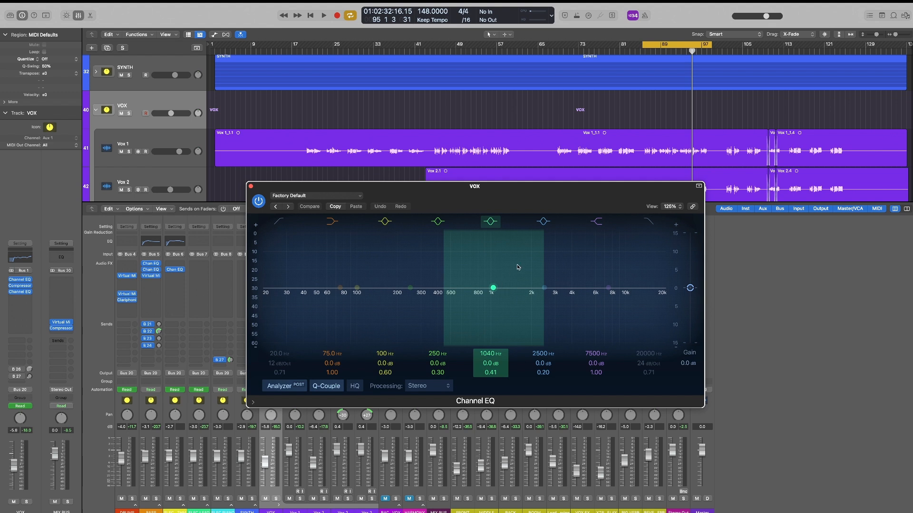
pyautogui.moveTo(557, 194); pyautogui.dragTo(540, 195)
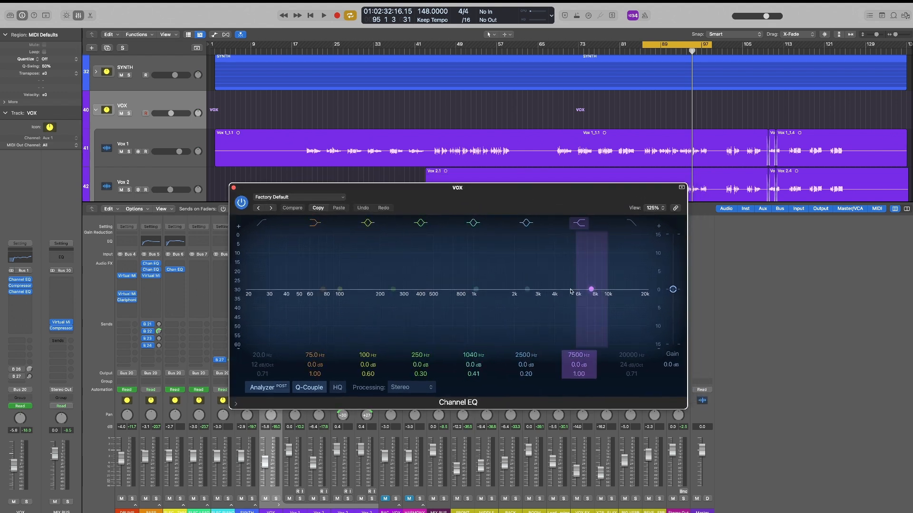
pyautogui.moveTo(526, 196)
pyautogui.mouseDown()
pyautogui.moveTo(517, 169)
pyautogui.moveTo(511, 187)
pyautogui.mouseUp()
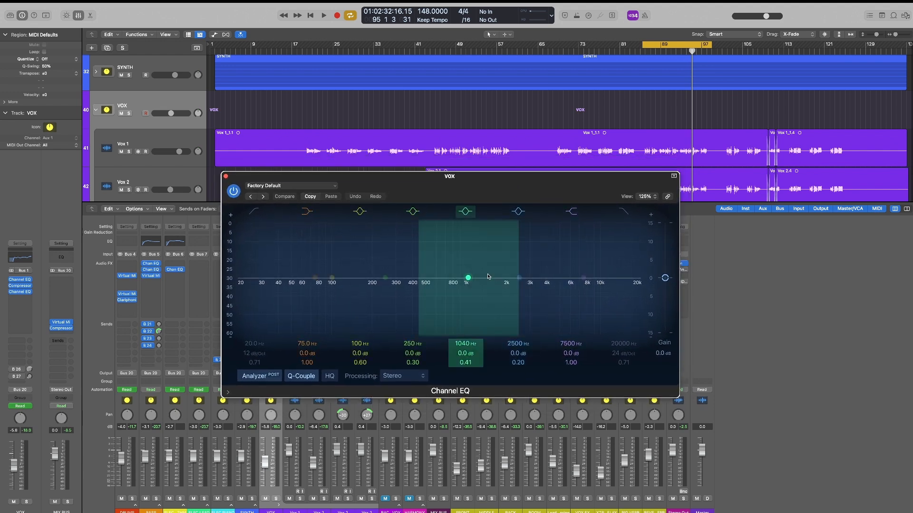
# Sweep a boosted mid band and turn it into a 3.0 dB cut at 1390 Hz with a Q of 1.00, comparing it against bypass
pyautogui.moveTo(470, 283); pyautogui.dragTo(499, 284)
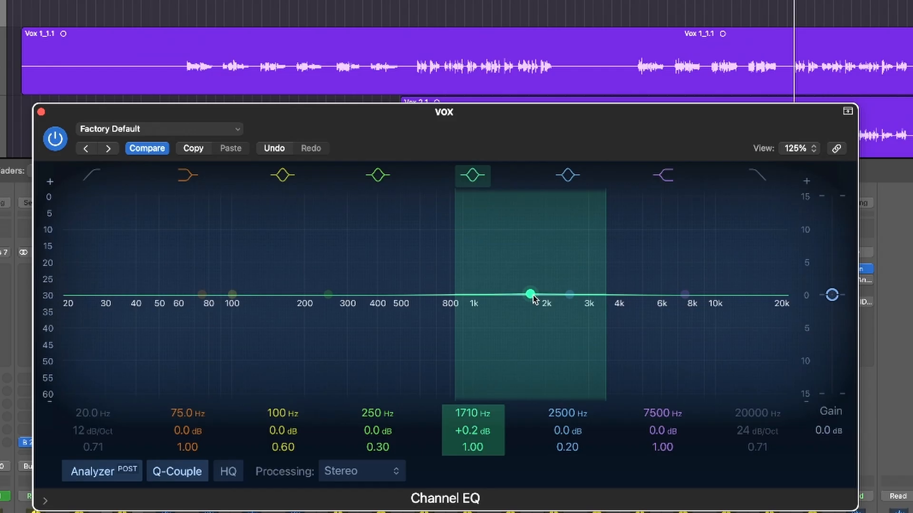
pyautogui.moveTo(499, 280); pyautogui.dragTo(507, 198)
pyautogui.moveTo(483, 235); pyautogui.dragTo(486, 305)
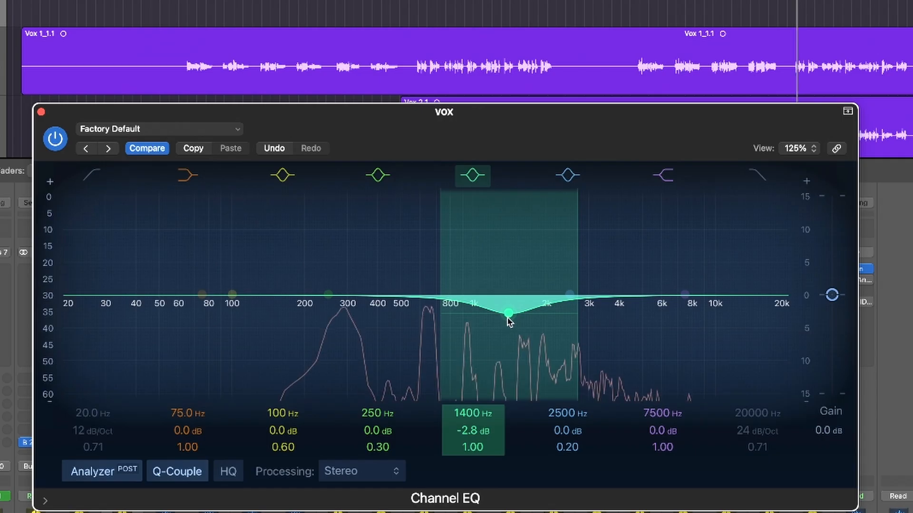
pyautogui.moveTo(484, 303); pyautogui.dragTo(484, 304)
pyautogui.click(55, 138)
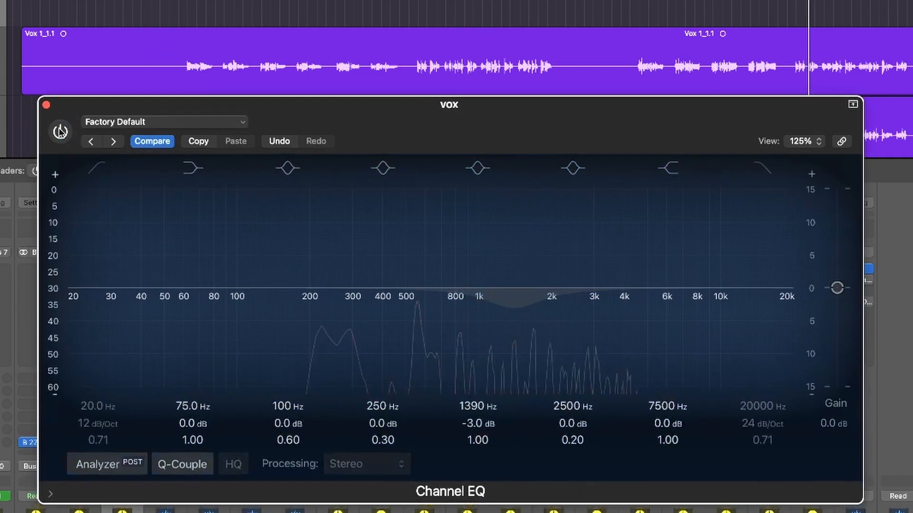
pyautogui.click(60, 133)
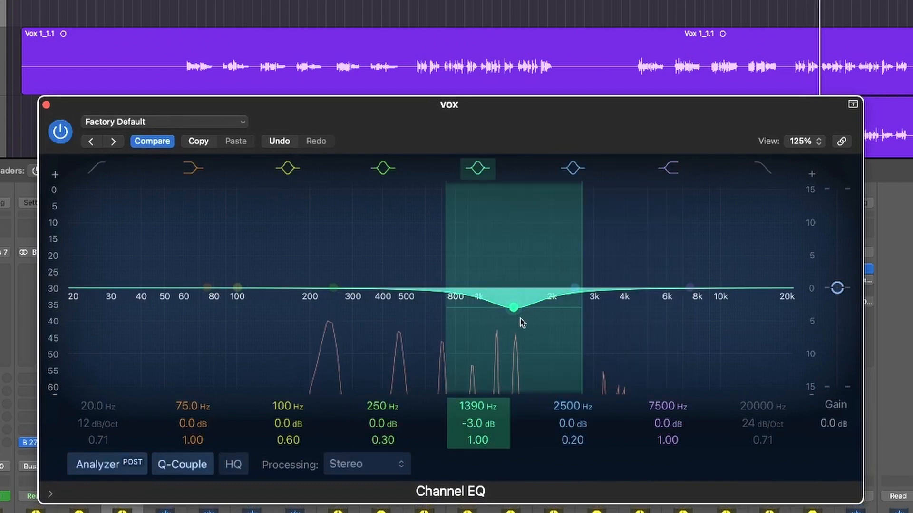
# Ease the vocal's mid cut to 2.2 dB at 1370 Hz, comparing the EQ bypassed and active
pyautogui.moveTo(511, 308); pyautogui.dragTo(509, 301)
pyautogui.click(53, 133)
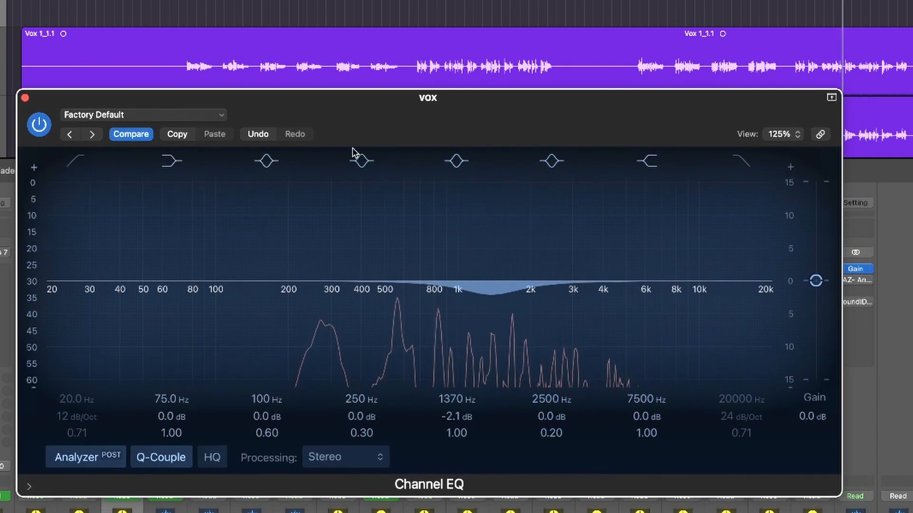
pyautogui.click(41, 122)
pyautogui.click(39, 124)
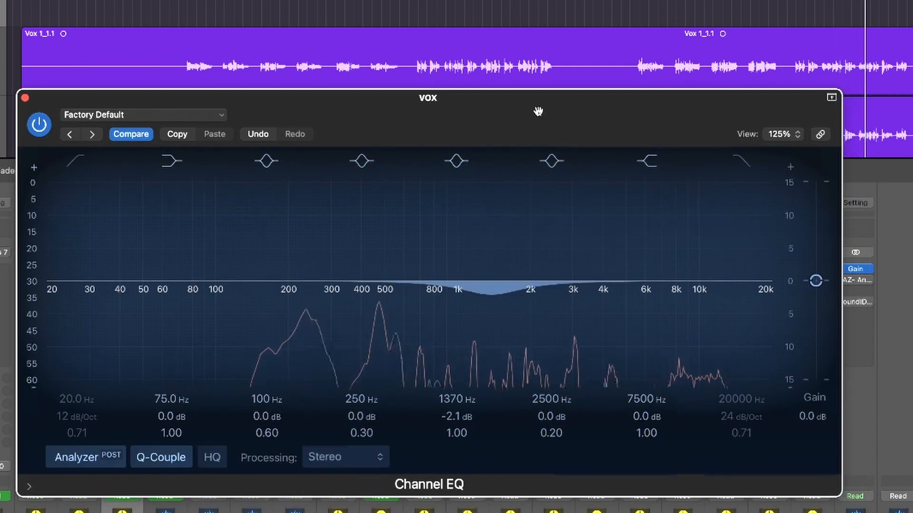
pyautogui.moveTo(538, 111); pyautogui.dragTo(540, 126)
pyautogui.moveTo(491, 310); pyautogui.dragTo(492, 311)
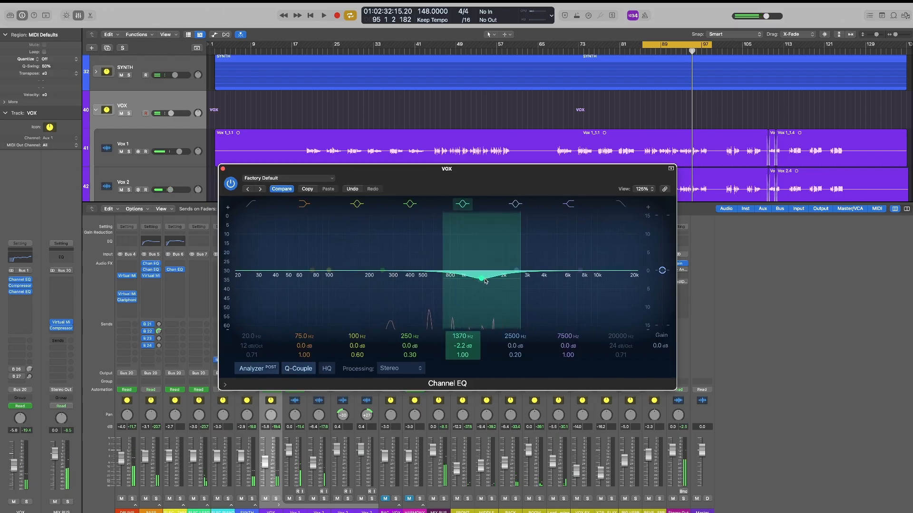
# Sweep a boosted upper-mid band on the second Channel EQ, then turn it into a 1.6 dB cut at 4700 Hz
pyautogui.moveTo(549, 182); pyautogui.dragTo(552, 180)
pyautogui.moveTo(530, 264); pyautogui.dragTo(572, 233)
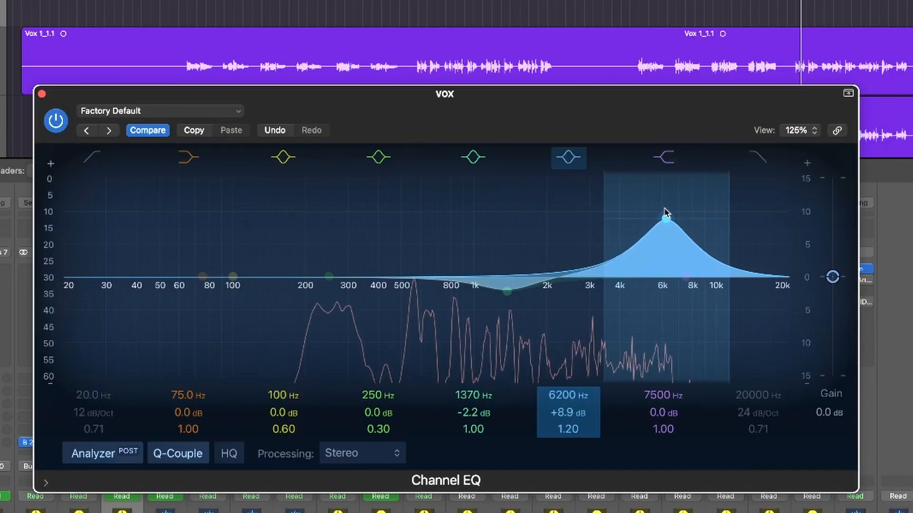
pyautogui.moveTo(665, 213); pyautogui.dragTo(635, 295)
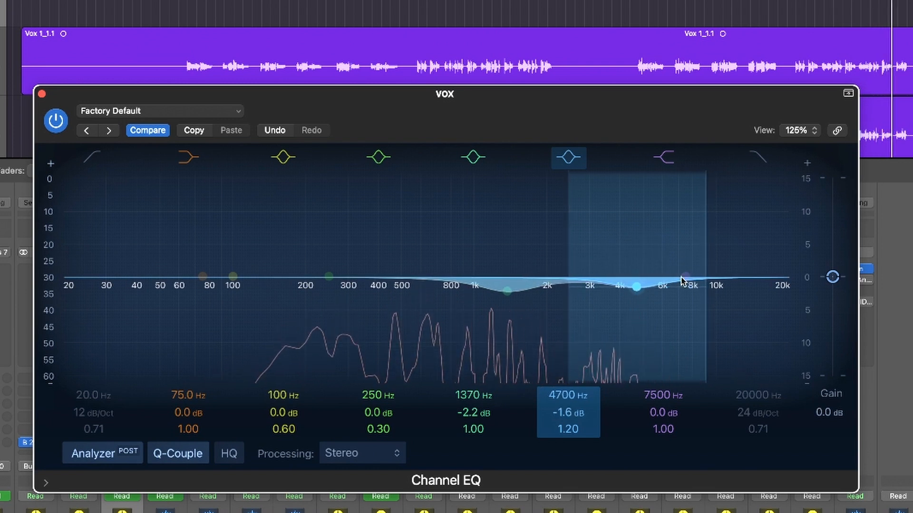
# Add a 1.6 dB high shelf at 10500 Hz and shift the upper-mid cut to 1.7 dB at 4580 Hz
pyautogui.moveTo(728, 265); pyautogui.dragTo(753, 259)
pyautogui.moveTo(765, 249); pyautogui.dragTo(765, 255)
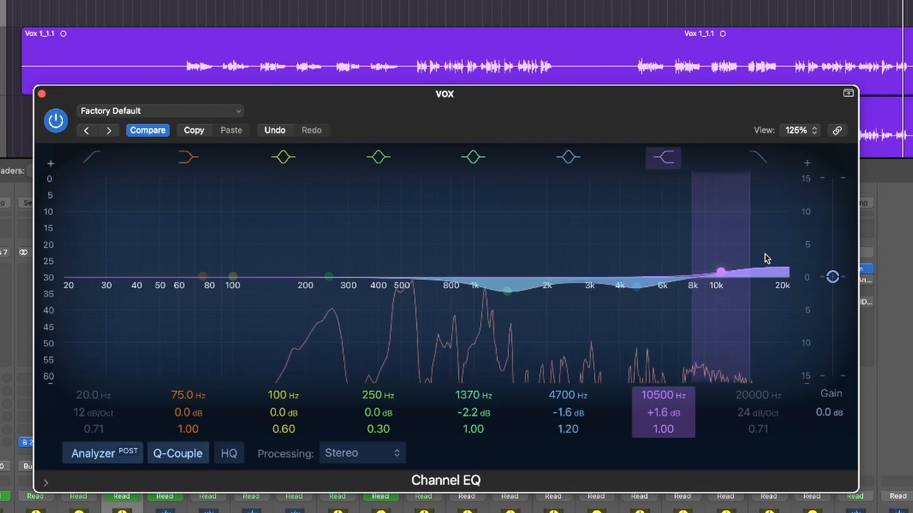
pyautogui.moveTo(633, 287); pyautogui.dragTo(629, 288)
pyautogui.moveTo(519, 125); pyautogui.dragTo(530, 88)
pyautogui.moveTo(91, 64); pyautogui.dragTo(97, 74)
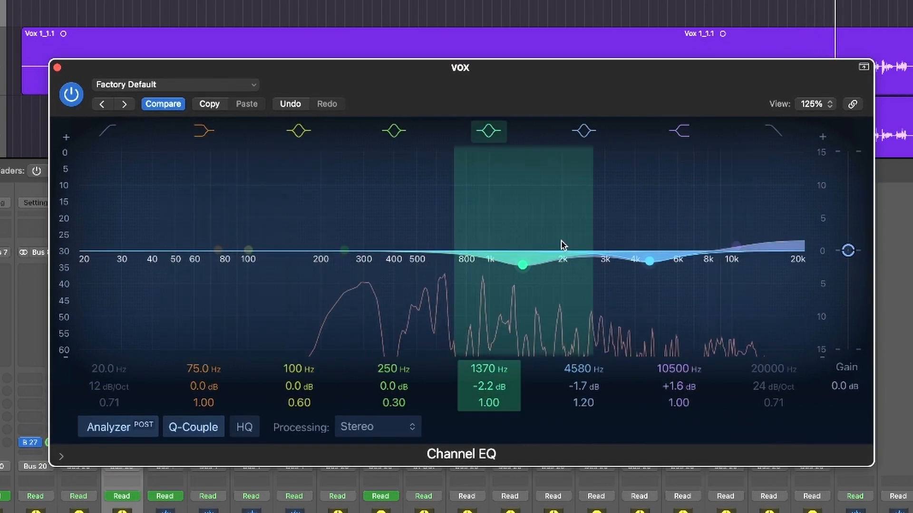
# Flatten the upper-mid band to +0.1 dB at 4660 Hz and close the second Channel EQ
pyautogui.moveTo(648, 262); pyautogui.dragTo(650, 250)
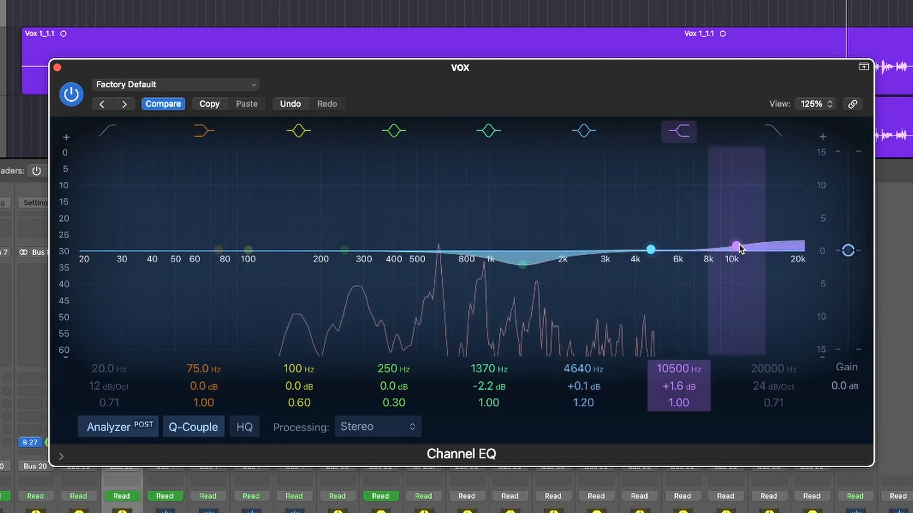
pyautogui.moveTo(650, 251); pyautogui.dragTo(652, 250)
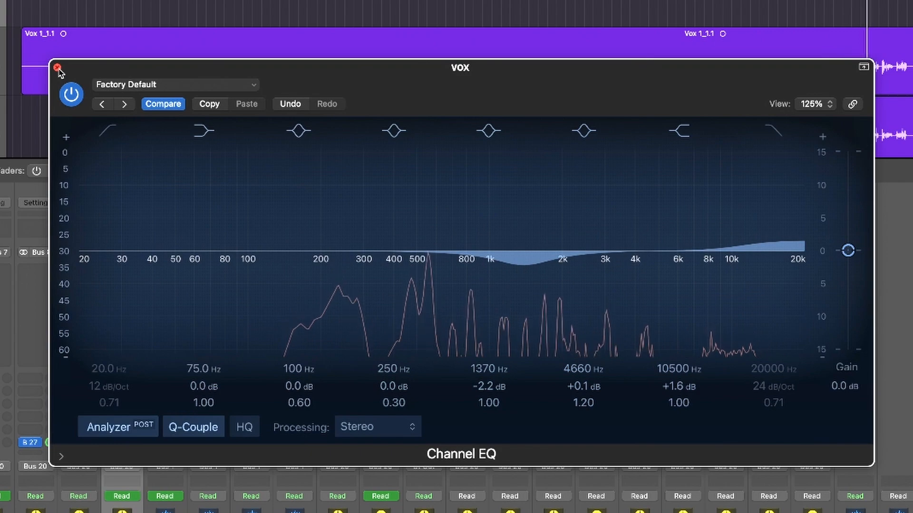
pyautogui.click(57, 68)
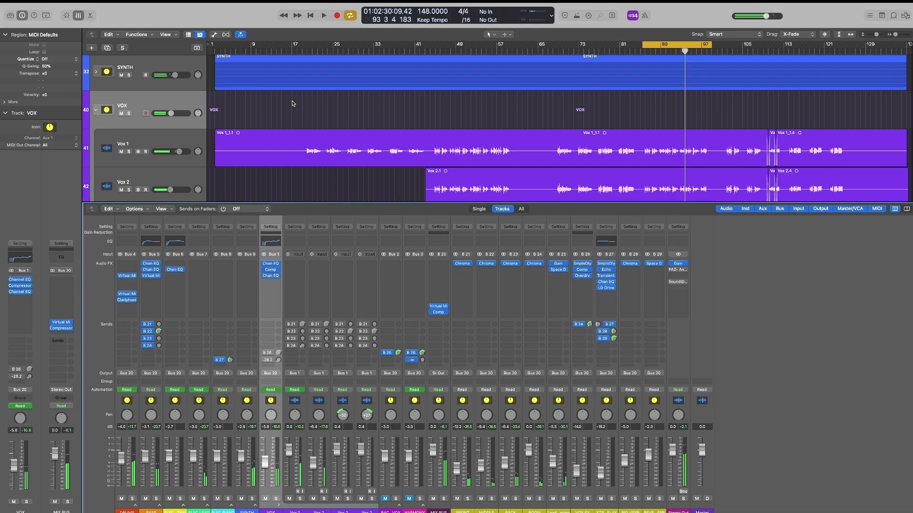
# Reopen the VOX bus's second Channel EQ, switch off its high shelf band and close it
pyautogui.click(270, 263)
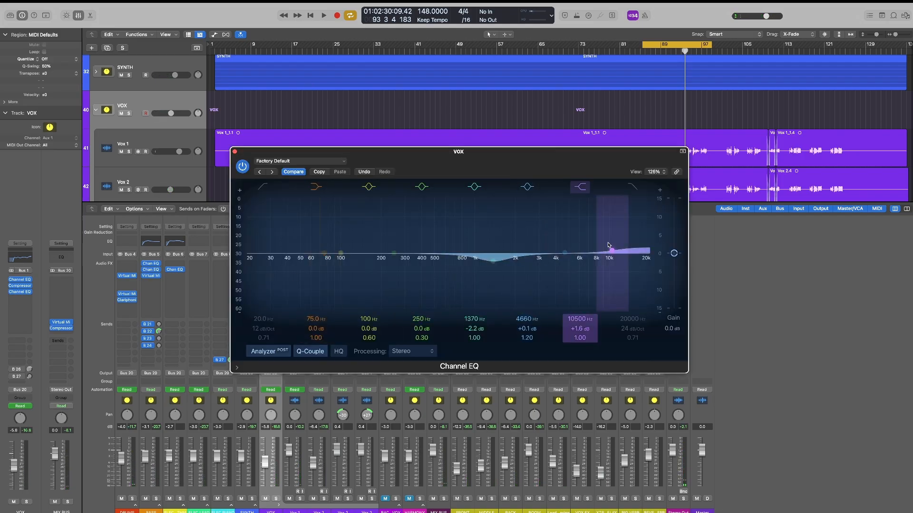
pyautogui.moveTo(440, 183); pyautogui.dragTo(455, 186)
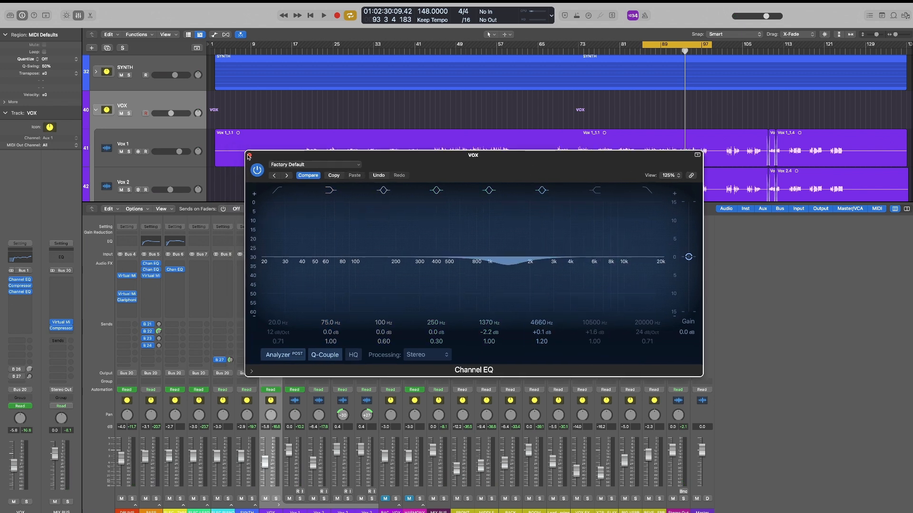
pyautogui.click(249, 156)
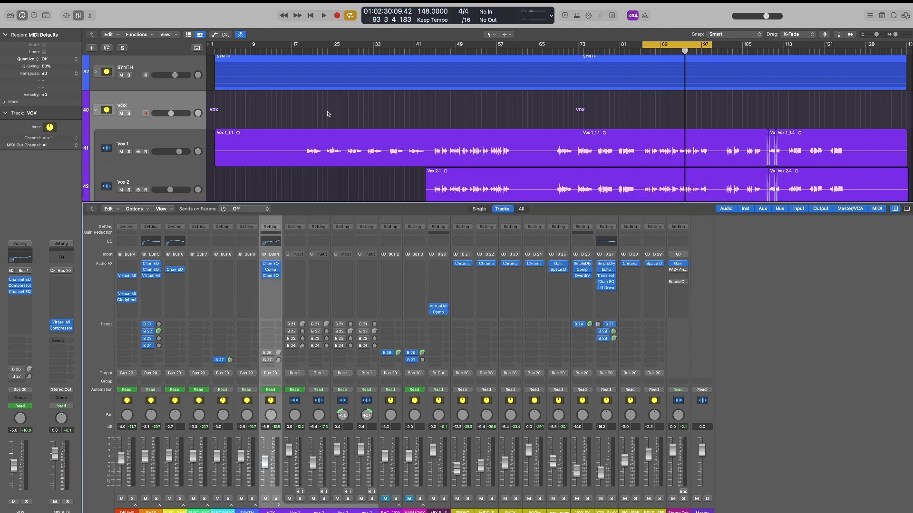
# Insert the Eiosis E2Deesser below the second Channel EQ on the VOX bus
pyautogui.click(274, 283)
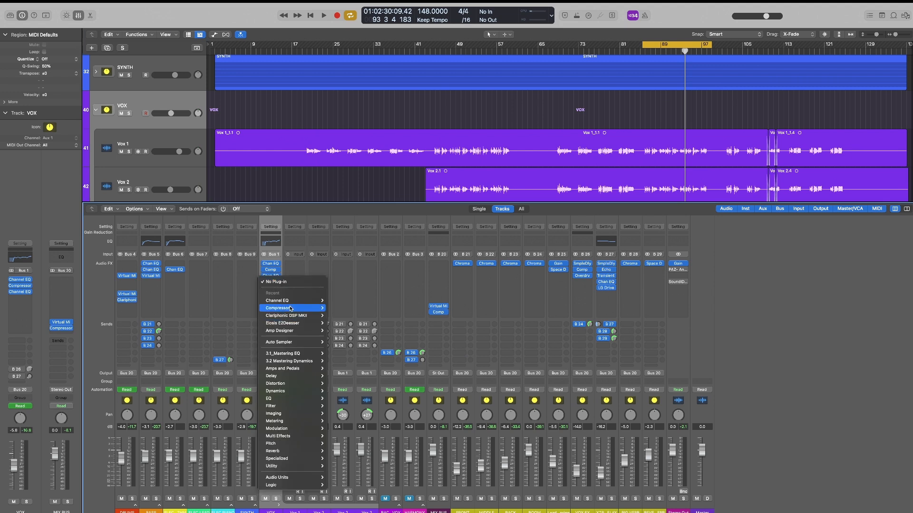
pyautogui.moveTo(304, 478)
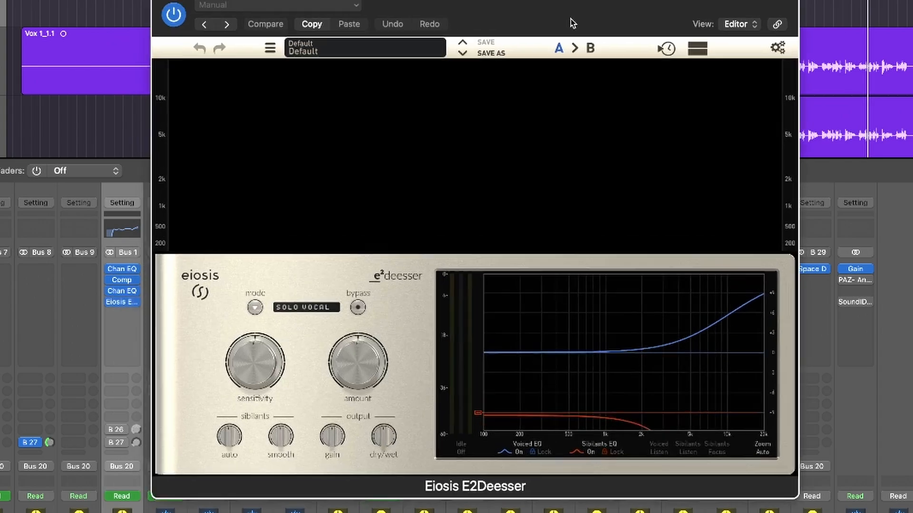
pyautogui.moveTo(570, 19); pyautogui.dragTo(568, 28)
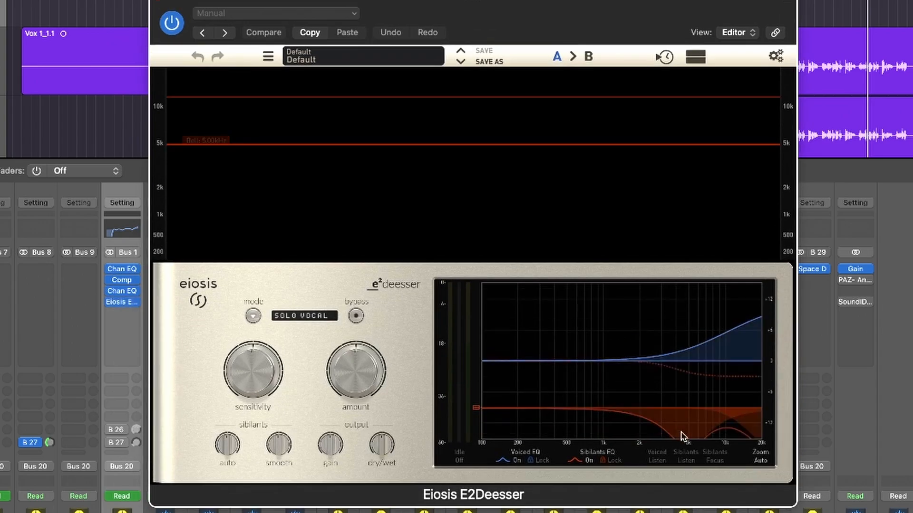
# Nearly flatten the de-esser's Voiced EQ high boost and move the Sibilants EQ bell slightly below 5 kHz
pyautogui.moveTo(652, 2); pyautogui.dragTo(625, 0)
pyautogui.moveTo(721, 318); pyautogui.dragTo(721, 350)
pyautogui.moveTo(669, 409); pyautogui.dragTo(659, 410)
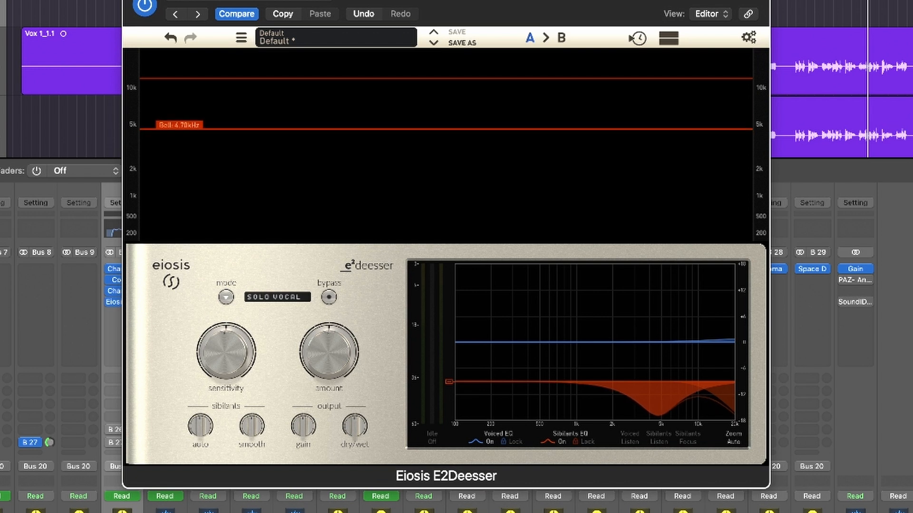
pyautogui.moveTo(556, 23); pyautogui.dragTo(583, 0)
pyautogui.moveTo(512, 0); pyautogui.dragTo(514, 51)
# Play the vocal, raise the overall Sibilants EQ level, set the de-essing amount to 60.1% and close the de-esser
pyautogui.press('space')
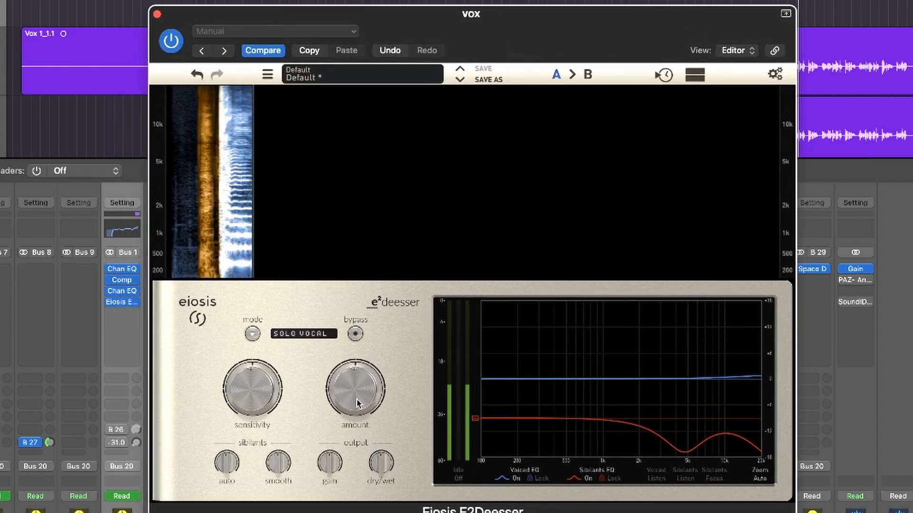
pyautogui.moveTo(476, 420); pyautogui.dragTo(476, 383)
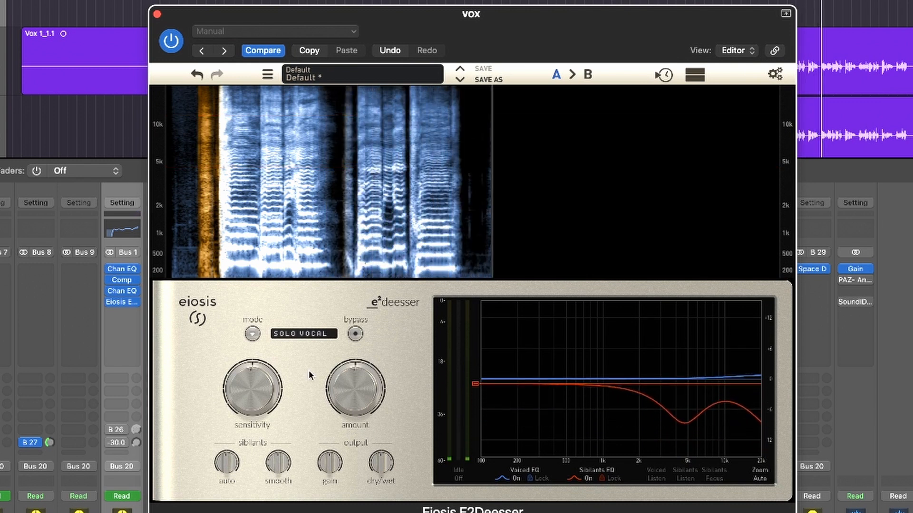
pyautogui.moveTo(355, 389); pyautogui.dragTo(357, 377)
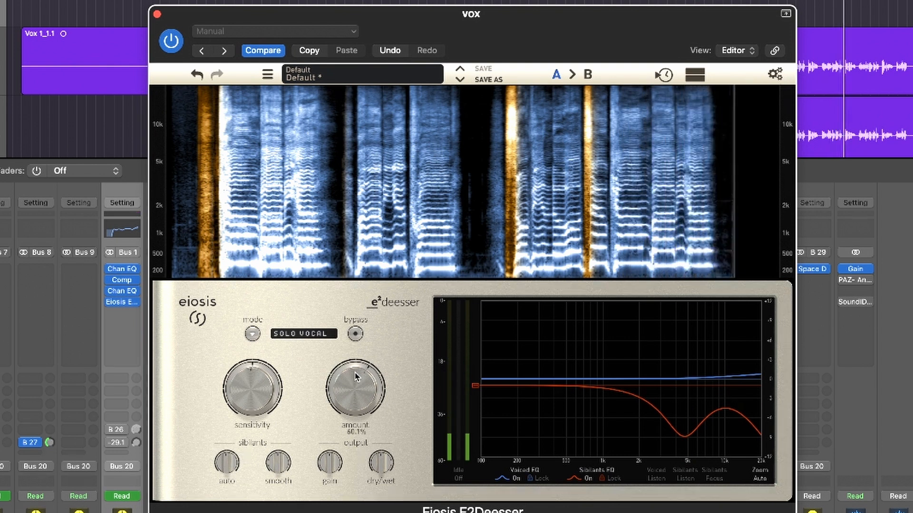
pyautogui.moveTo(529, 40); pyautogui.dragTo(500, 115)
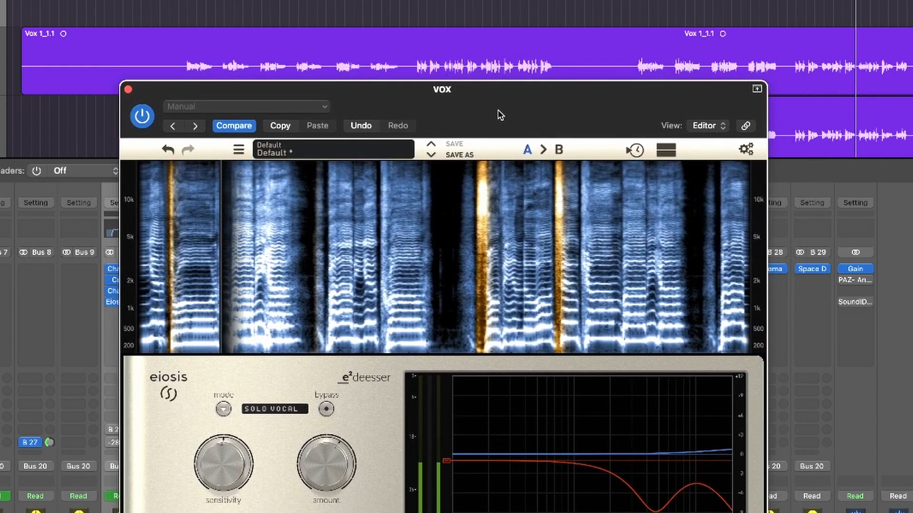
pyautogui.click(128, 90)
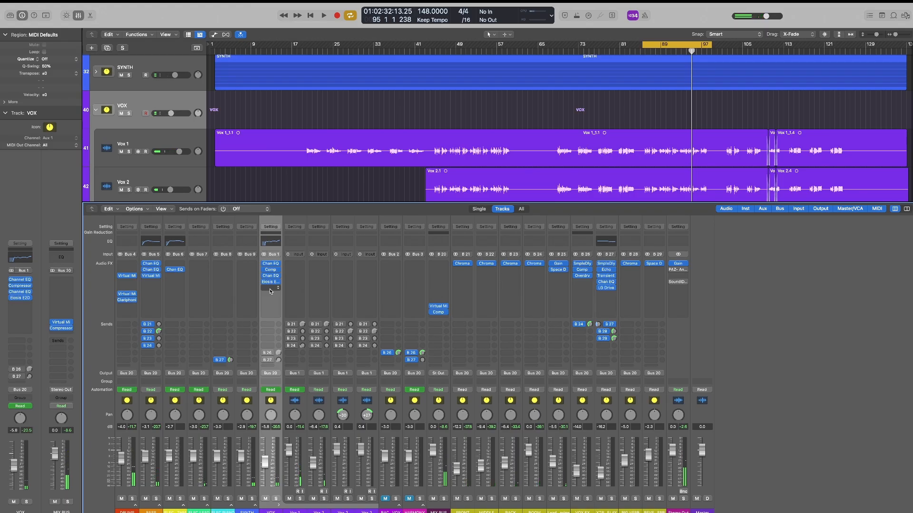
# Insert the Clariphonic DSP MKII parallel equalizer below the de-esser on the VOX bus
pyautogui.click(270, 289)
pyautogui.moveTo(285, 389)
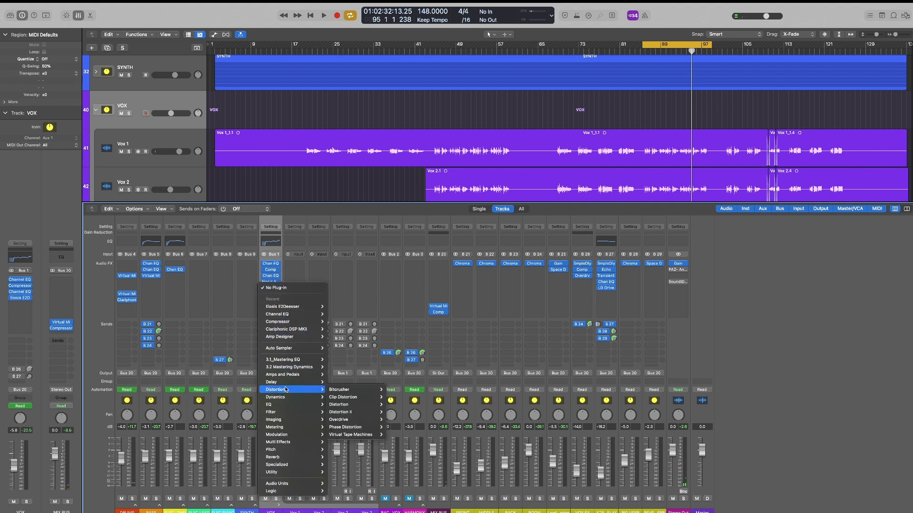
pyautogui.moveTo(296, 484)
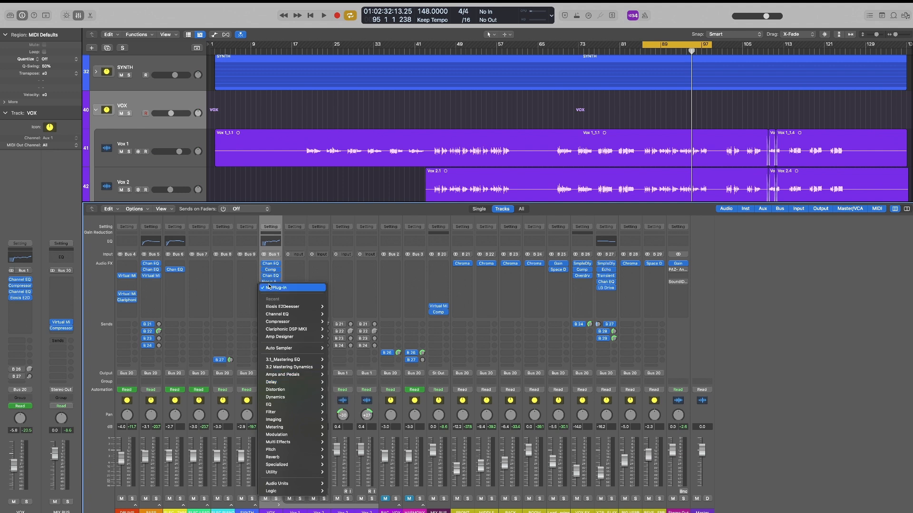
pyautogui.moveTo(299, 430)
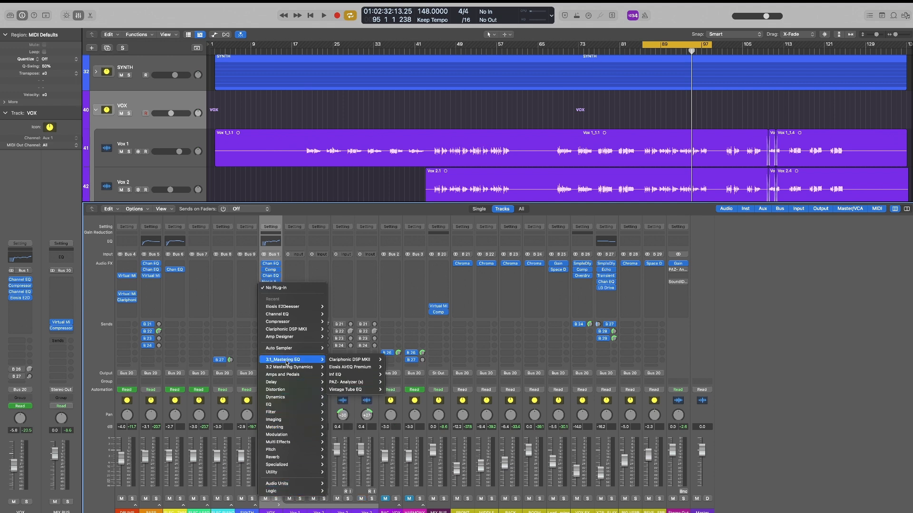
pyautogui.click(338, 284)
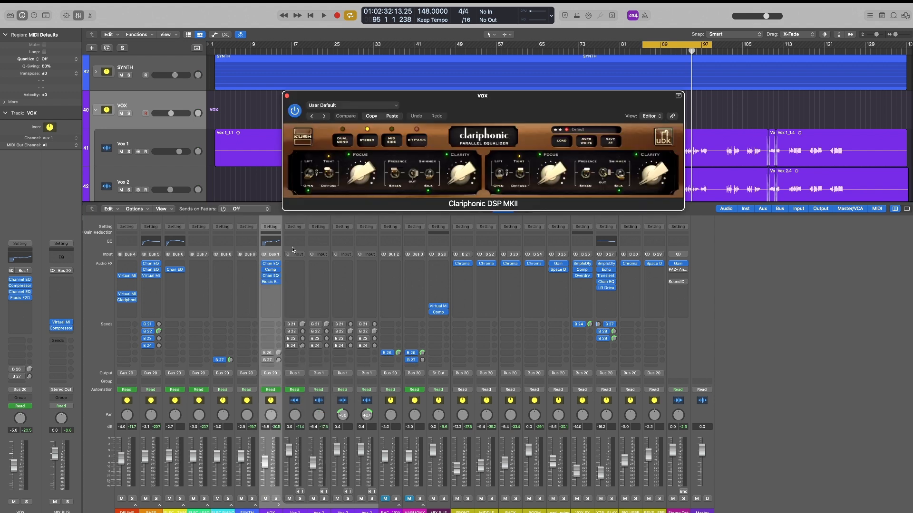
pyautogui.moveTo(553, 115); pyautogui.dragTo(517, 238)
# Switch the Clariphonic's Clarity section from Silk to Shimmer
pyautogui.click(398, 288)
pyautogui.click(398, 309)
pyautogui.moveTo(477, 228); pyautogui.dragTo(463, 271)
pyautogui.click(383, 337)
pyautogui.click(383, 337)
pyautogui.click(385, 334)
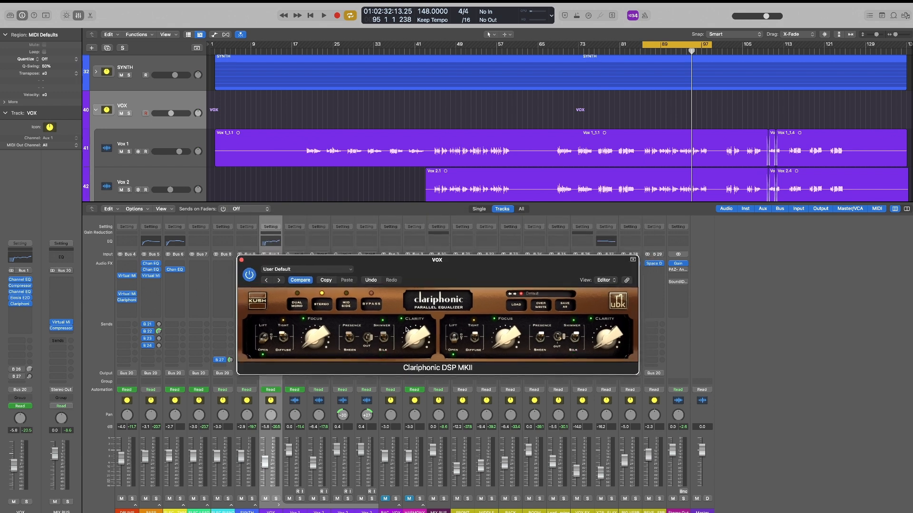
pyautogui.moveTo(452, 265)
pyautogui.mouseDown()
pyautogui.moveTo(452, 237)
pyautogui.moveTo(448, 278)
pyautogui.mouseUp()
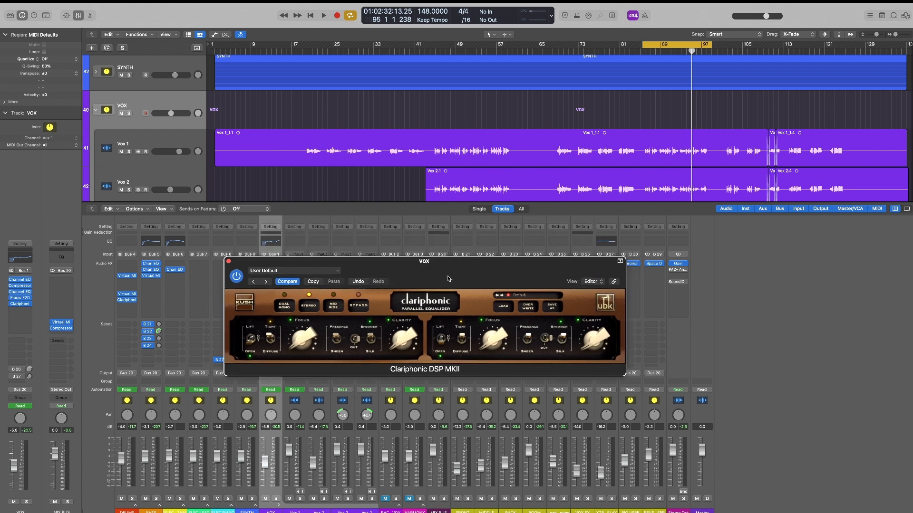
# Raise the Clariphonic's Clarity amount, compare the plug-in bypassed and active, and close it
pyautogui.moveTo(398, 350)
pyautogui.mouseDown()
pyautogui.moveTo(400, 341)
pyautogui.moveTo(404, 369)
pyautogui.moveTo(404, 343)
pyautogui.mouseUp()
pyautogui.moveTo(425, 281); pyautogui.dragTo(426, 293)
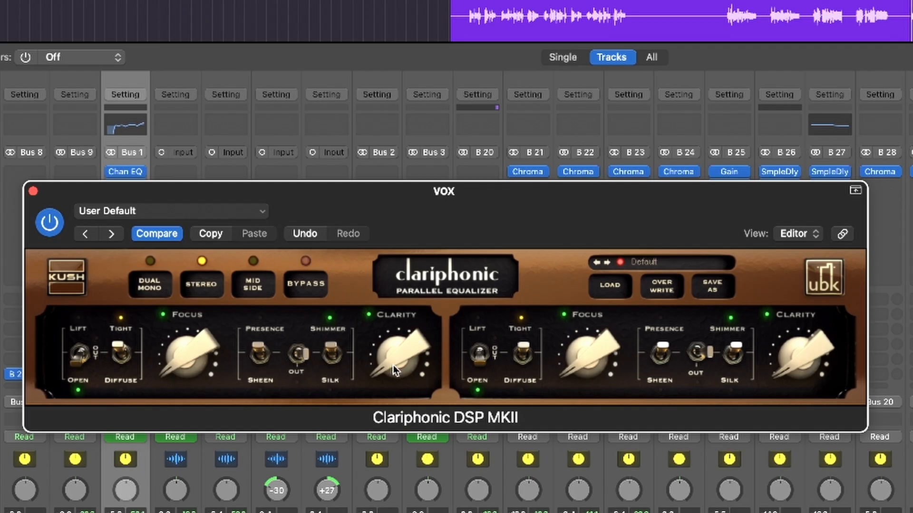
pyautogui.moveTo(398, 355); pyautogui.dragTo(399, 333)
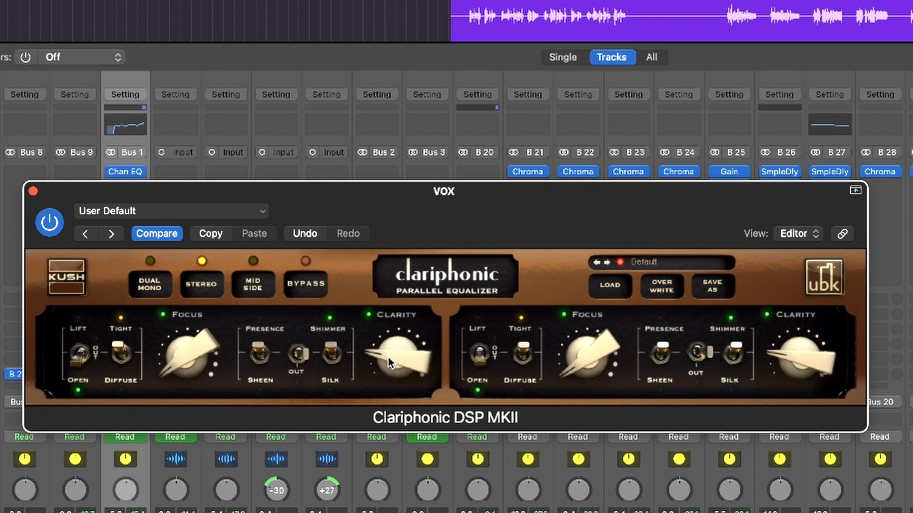
pyautogui.click(50, 224)
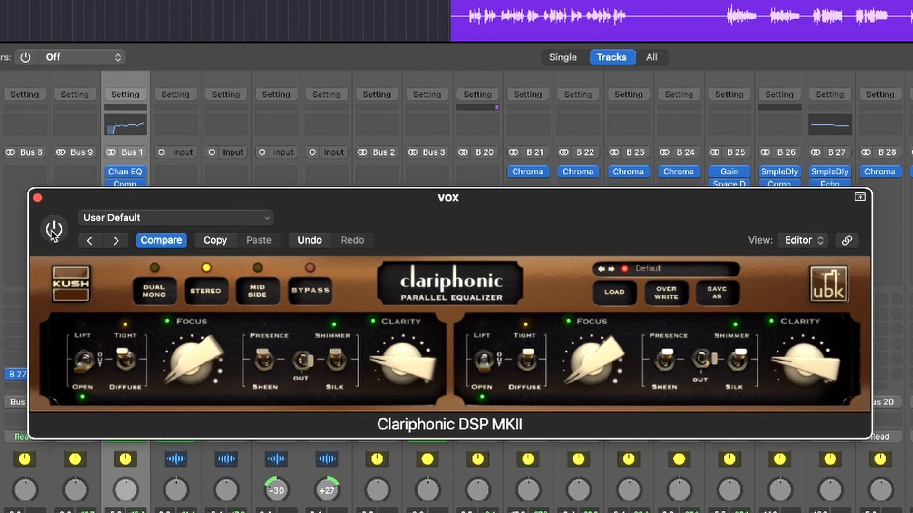
pyautogui.click(53, 230)
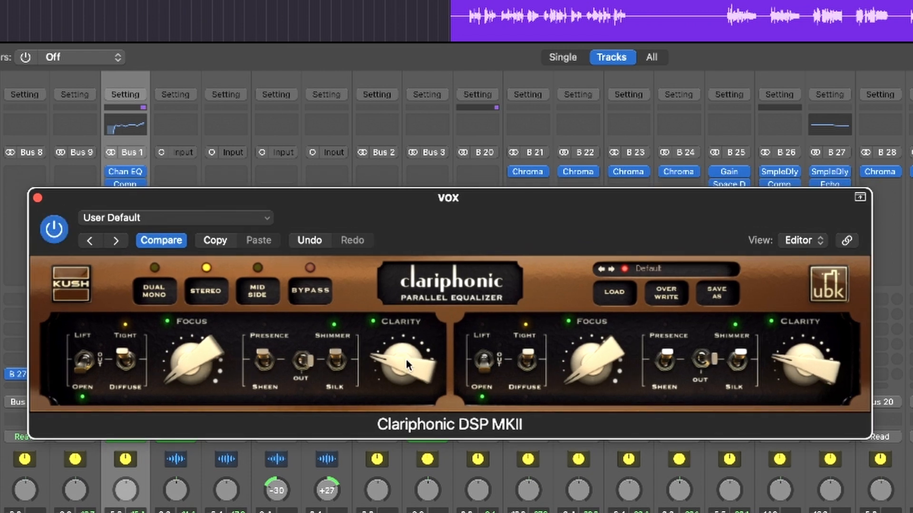
pyautogui.click(38, 198)
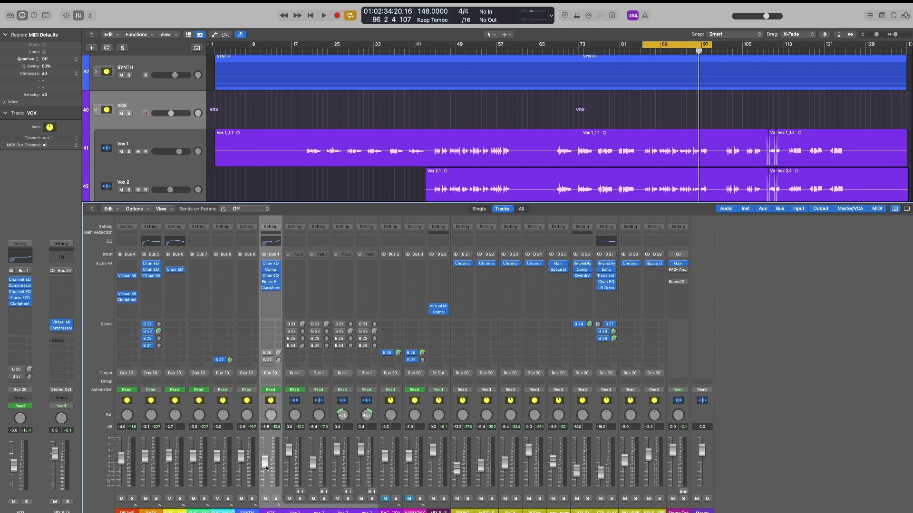
# Review the settings of the VOX bus's first Channel EQ, Compressor and second Channel EQ, closing each one
pyautogui.click(272, 267)
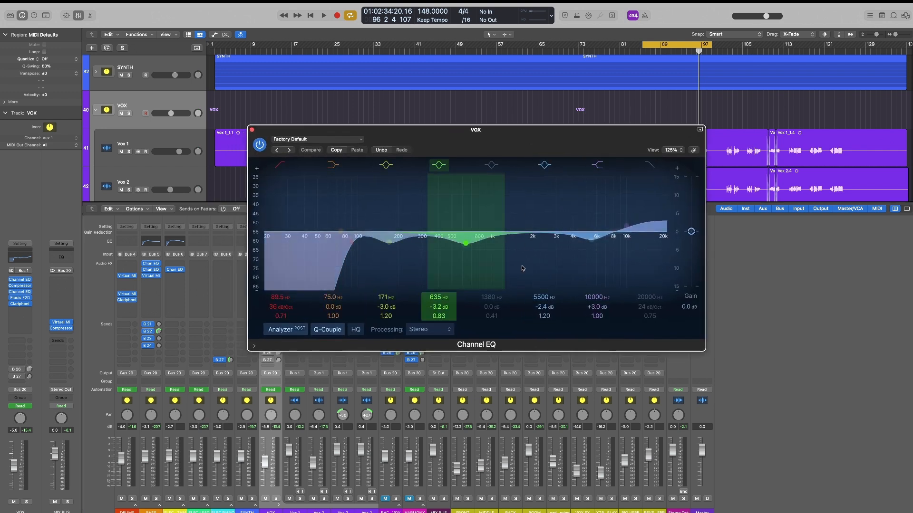
pyautogui.moveTo(415, 132); pyautogui.dragTo(453, 140)
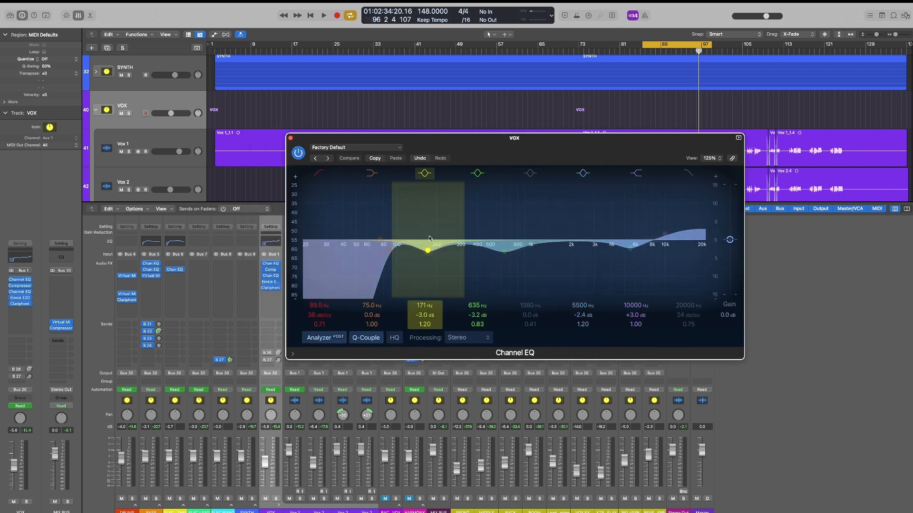
pyautogui.moveTo(546, 155); pyautogui.dragTo(552, 160)
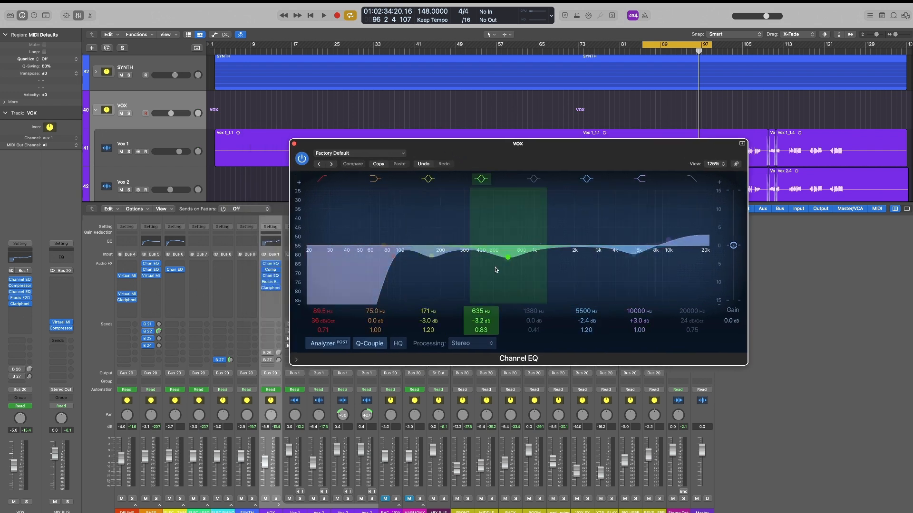
pyautogui.press('super+w')
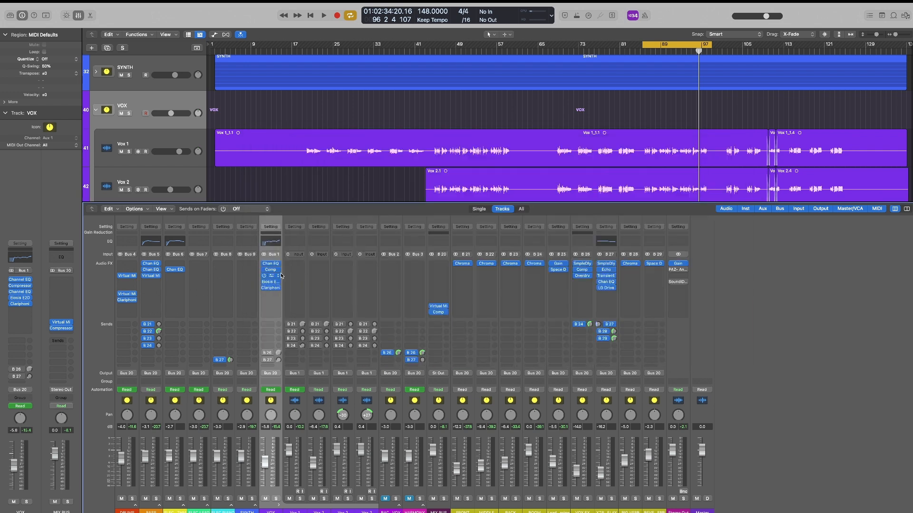
pyautogui.click(448, 238)
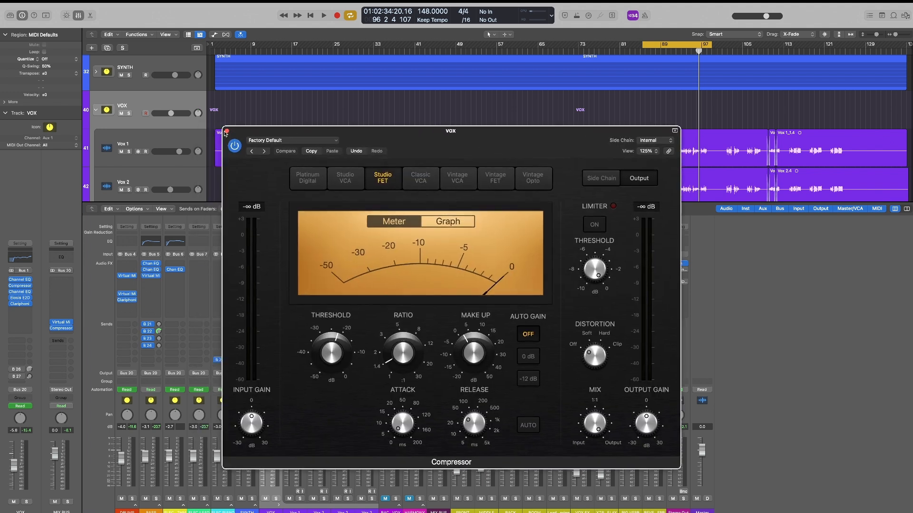
pyautogui.click(227, 132)
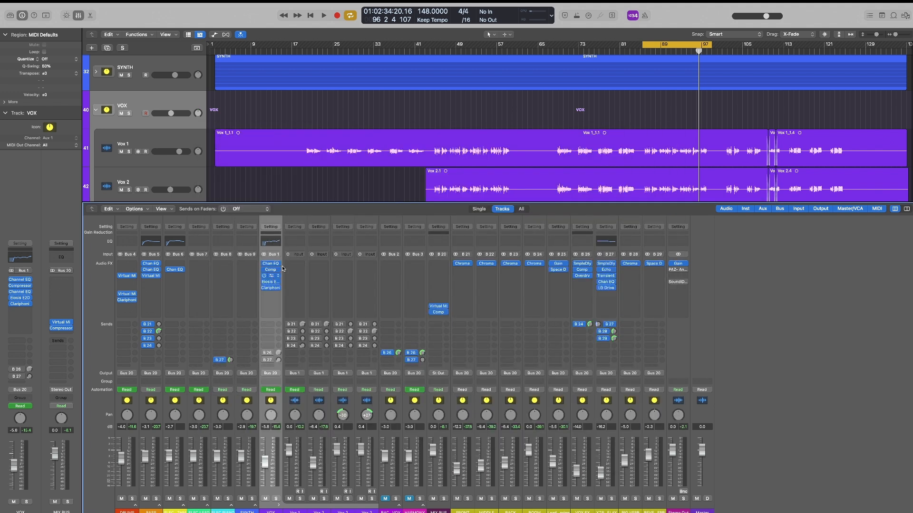
pyautogui.click(272, 277)
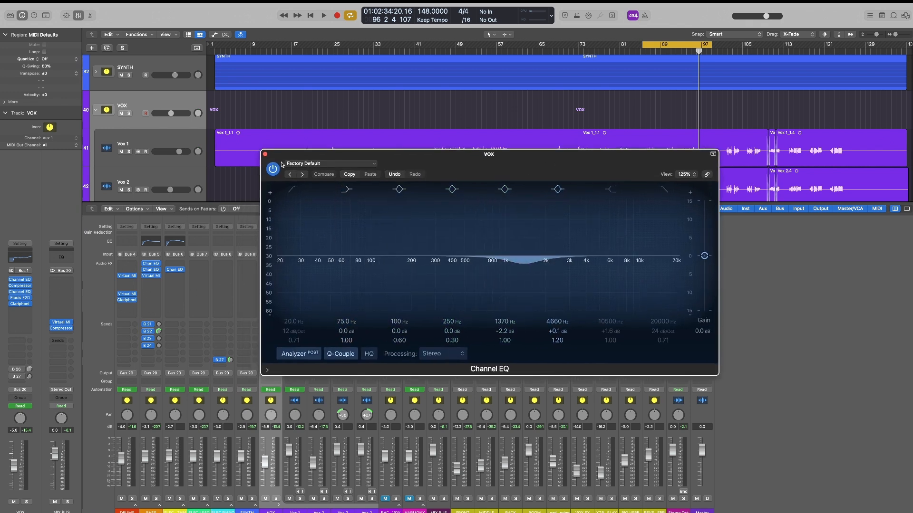
pyautogui.click(265, 155)
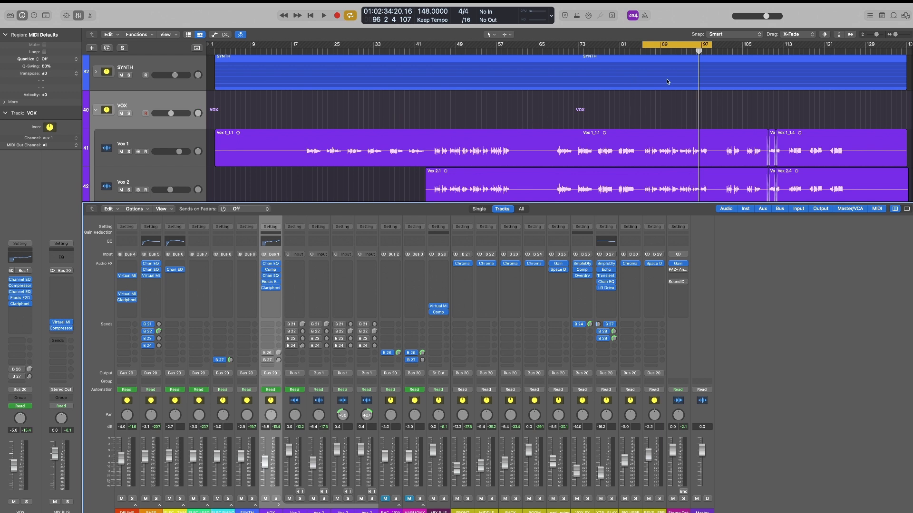
# Turn off the cycle range over the arrangement
pyautogui.moveTo(677, 45); pyautogui.dragTo(656, 122)
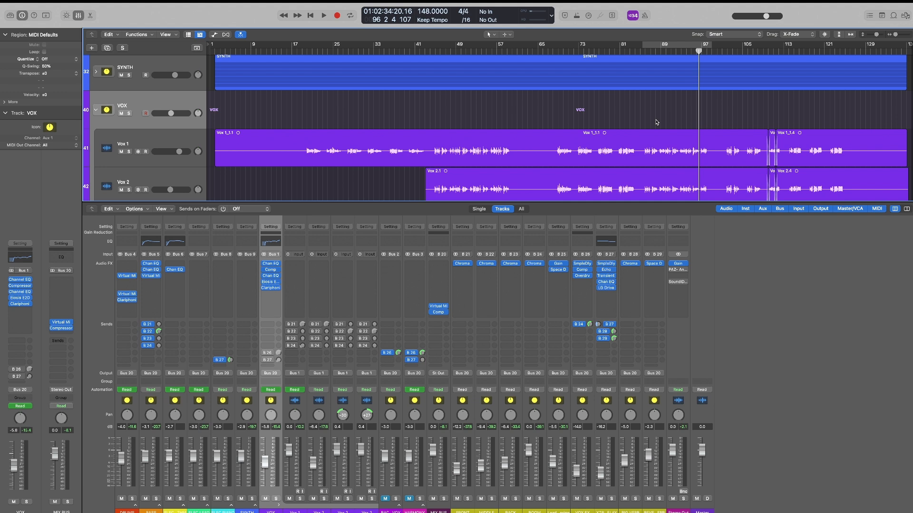